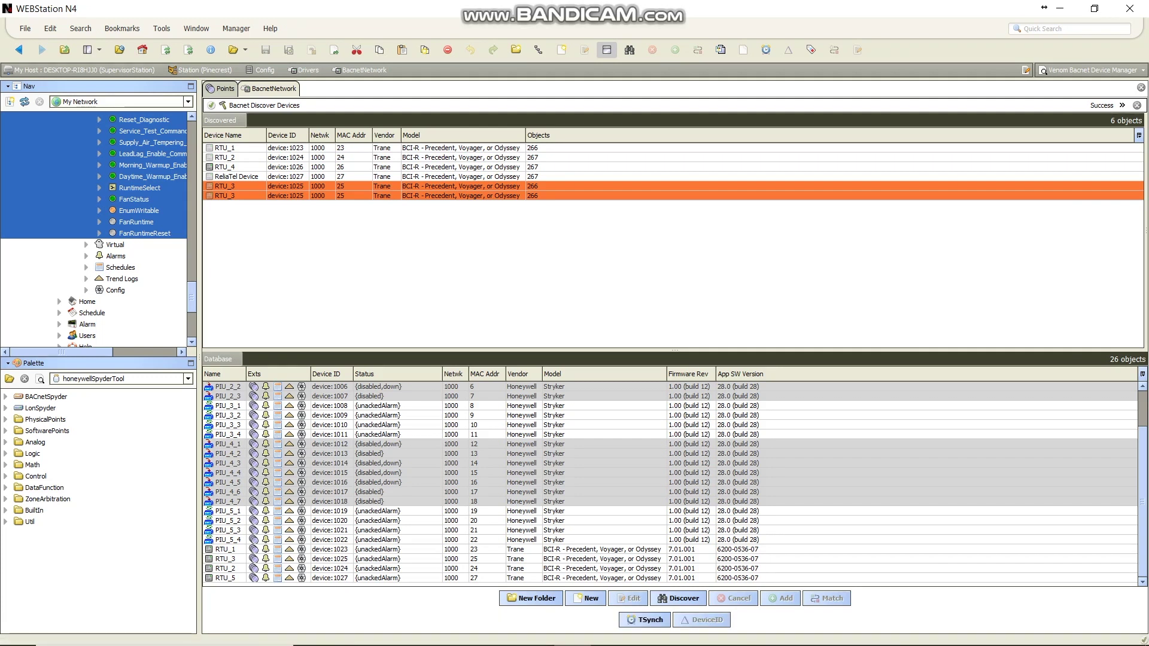
Compare the RTU_1, RTU_3 and RTU_2 device entries in the BACnet network database.
left_click(225, 558)
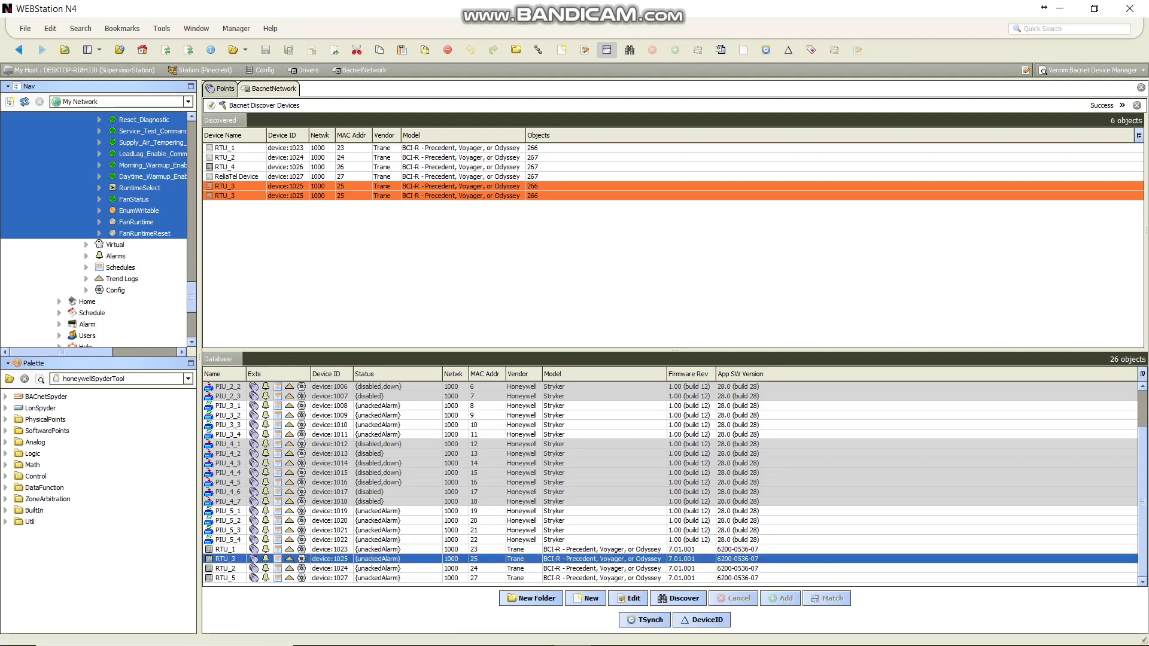
left_click(225, 568)
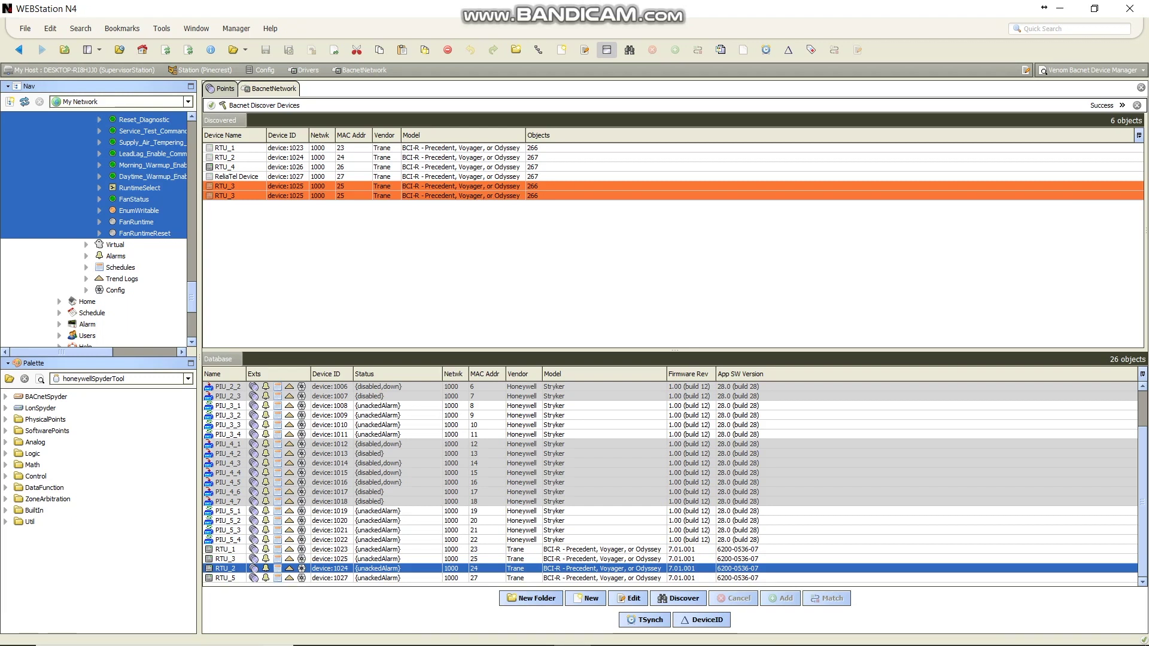
key("Up")
key("Up")
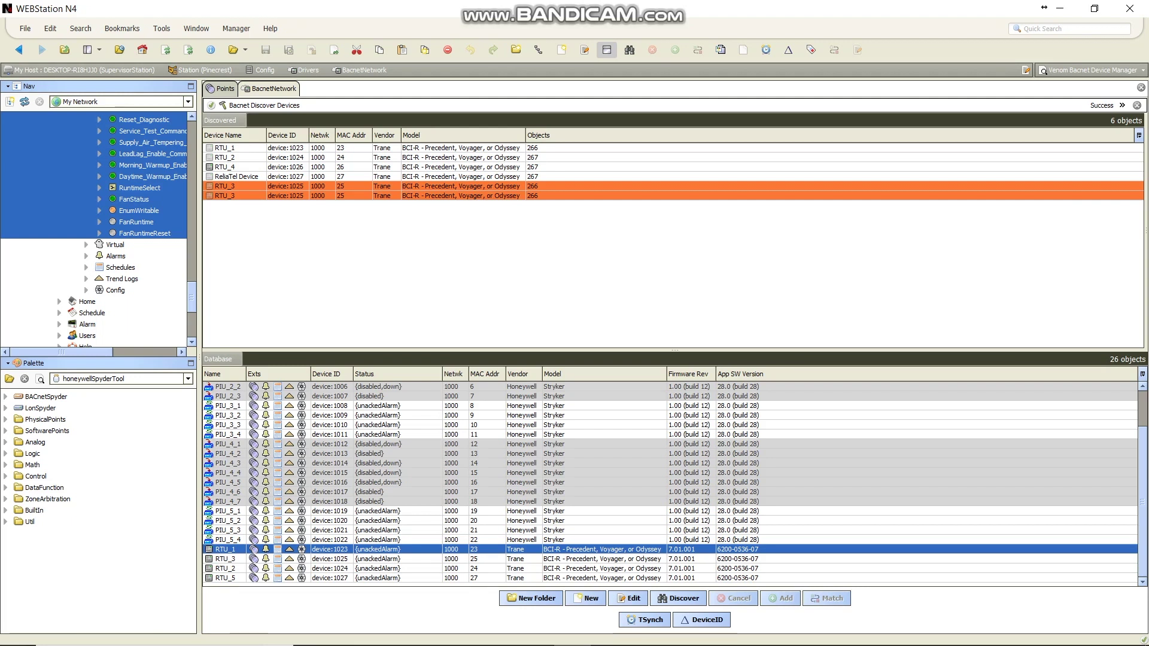
key("Down")
key("Down")
key("Up")
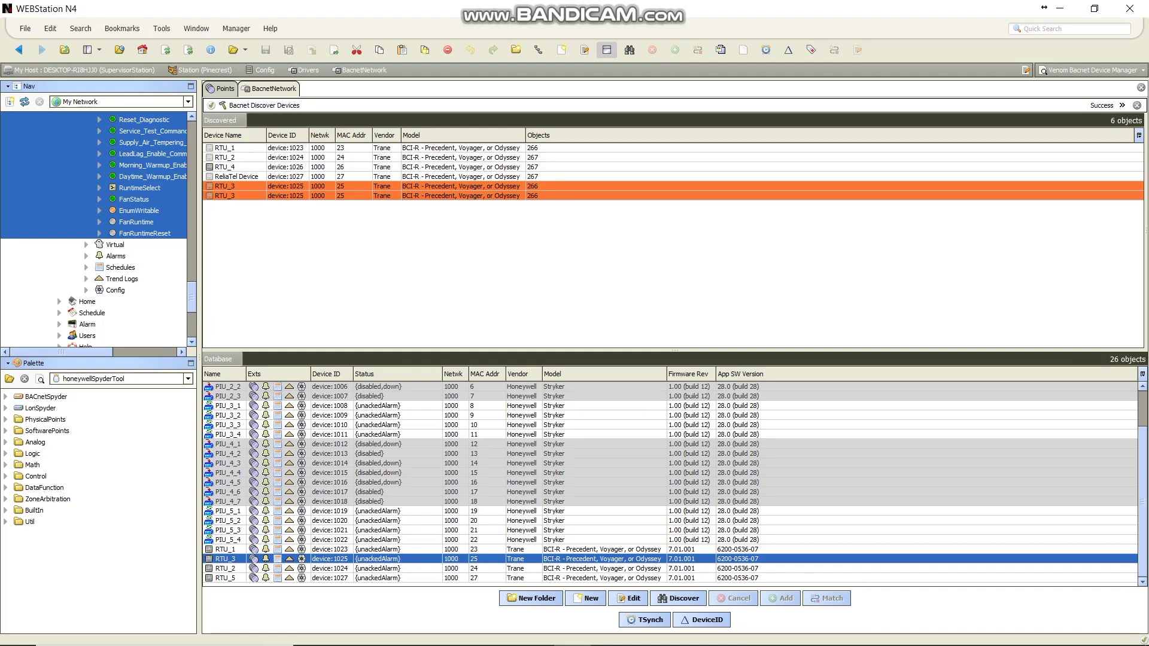
Examine RTU_5's points, including the filter runtime, air temperatures, humidity, space temperature setpoint and discharge air temperature setpoint.
left_click(220, 88)
left_click(242, 299)
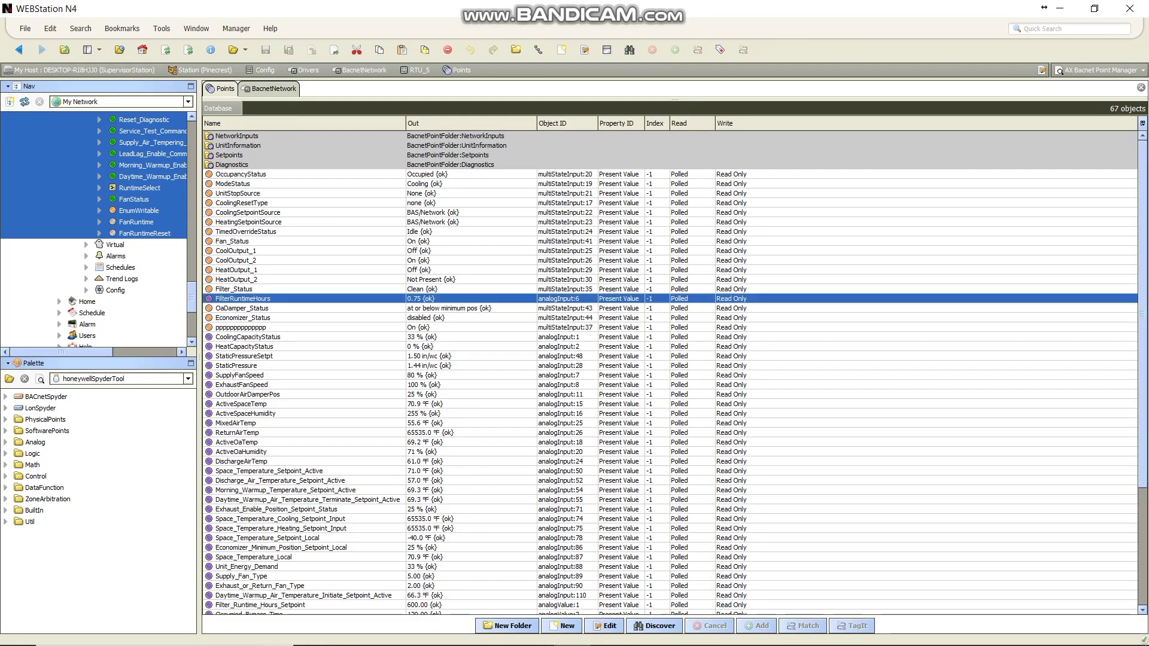
left_click(242, 309)
left_click(241, 404)
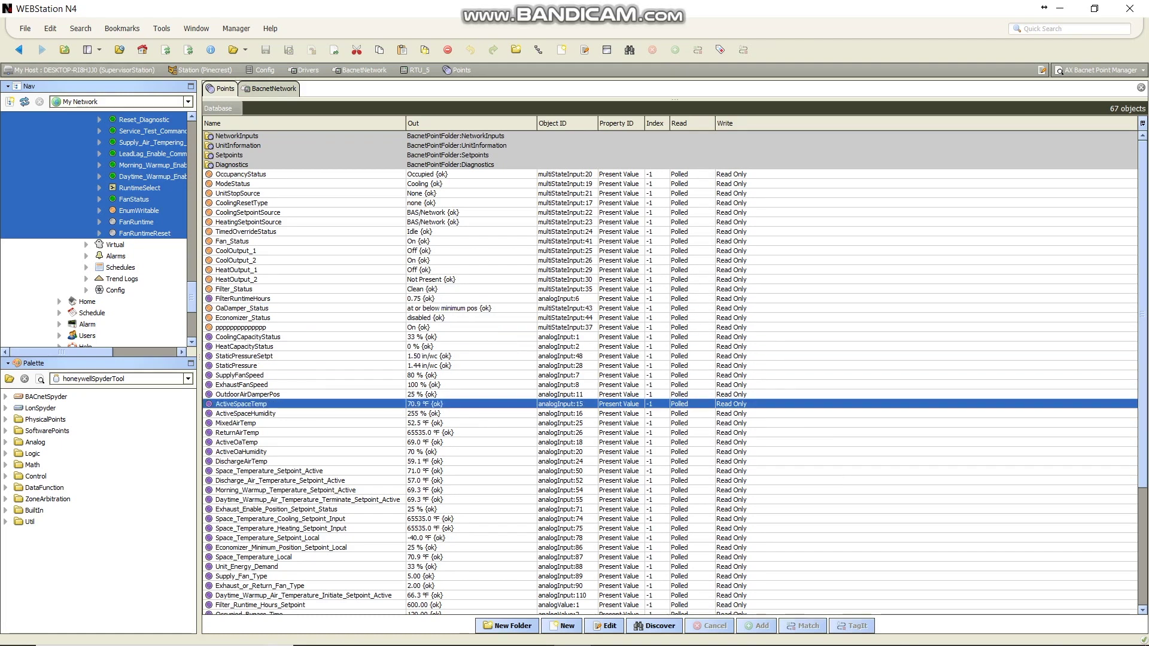
left_click(237, 433)
left_click(237, 443)
left_click(240, 452)
left_click(241, 461)
left_click(268, 472)
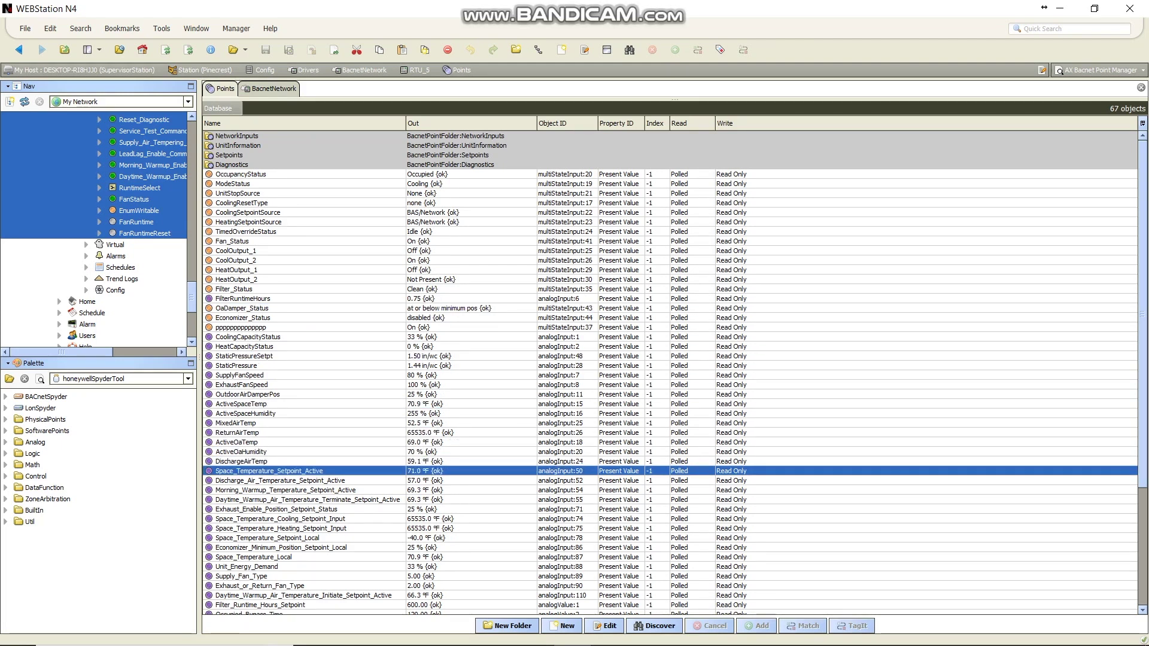
left_click(242, 462)
left_click(269, 471)
left_click(279, 481)
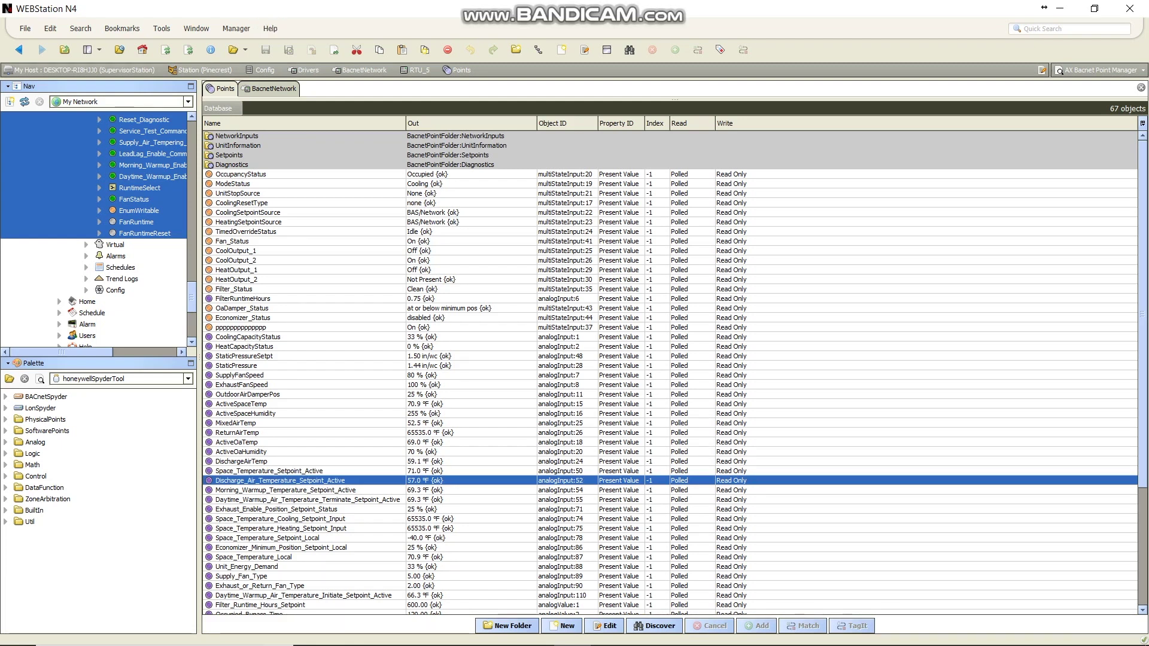
Open RTU_3's points from the BACnet network and examine its discharge air temperature, active setpoint and BAS cooling setpoint.
left_click(269, 88)
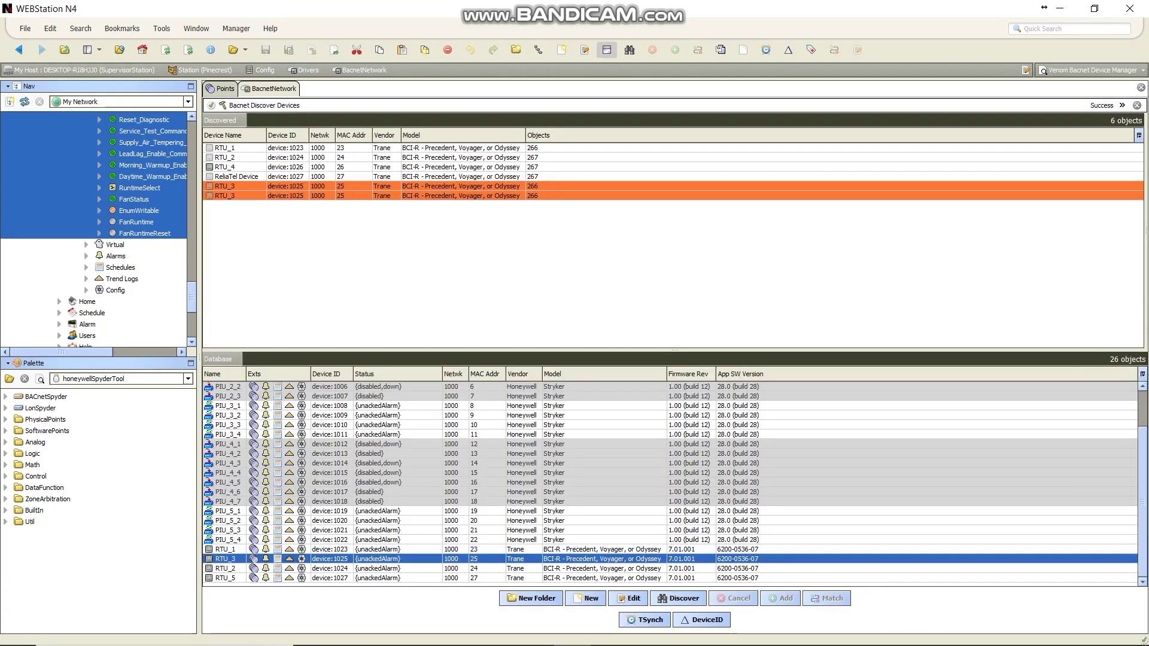
double_click(254, 559)
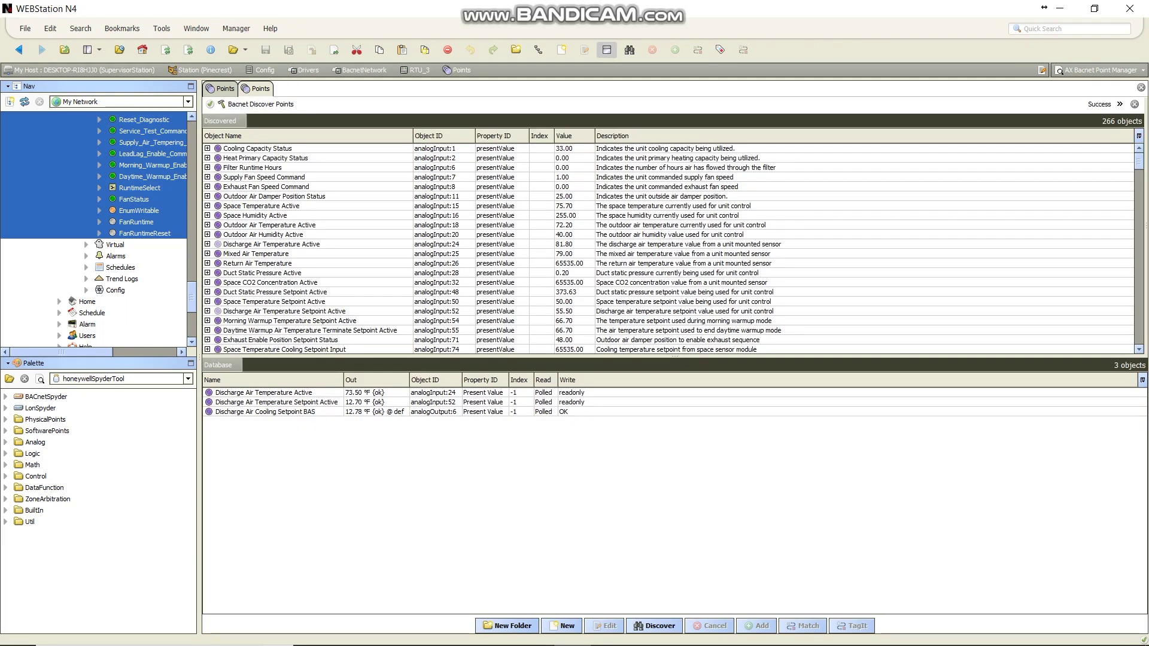
left_click(264, 392)
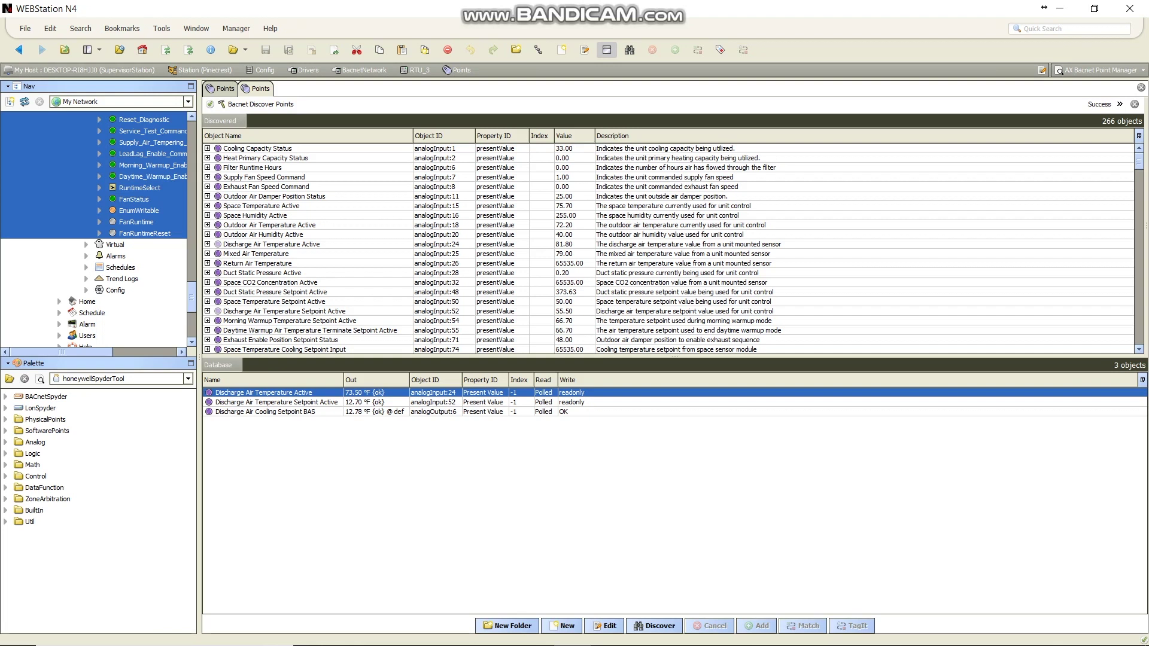
left_click(276, 402)
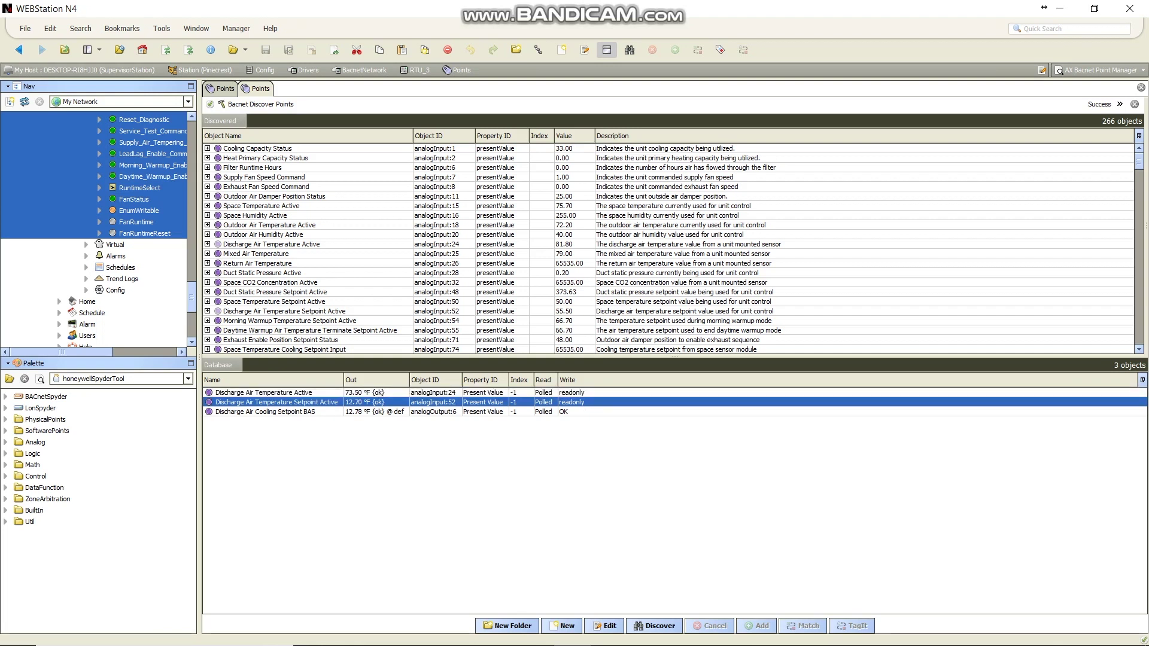
left_click(266, 411)
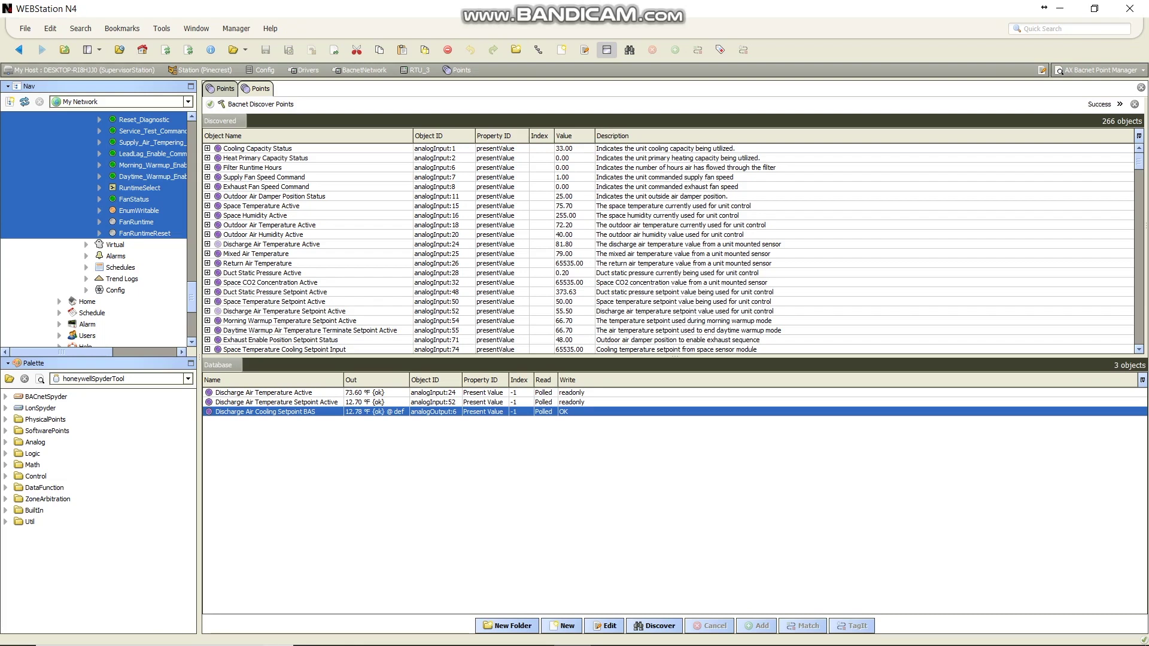
Compare the units and facets of RTU_3's Discharge Air Cooling Setpoint BAS with those of RTU_5's Space_Temperature_Setpoint_Active.
key("ctrl+e")
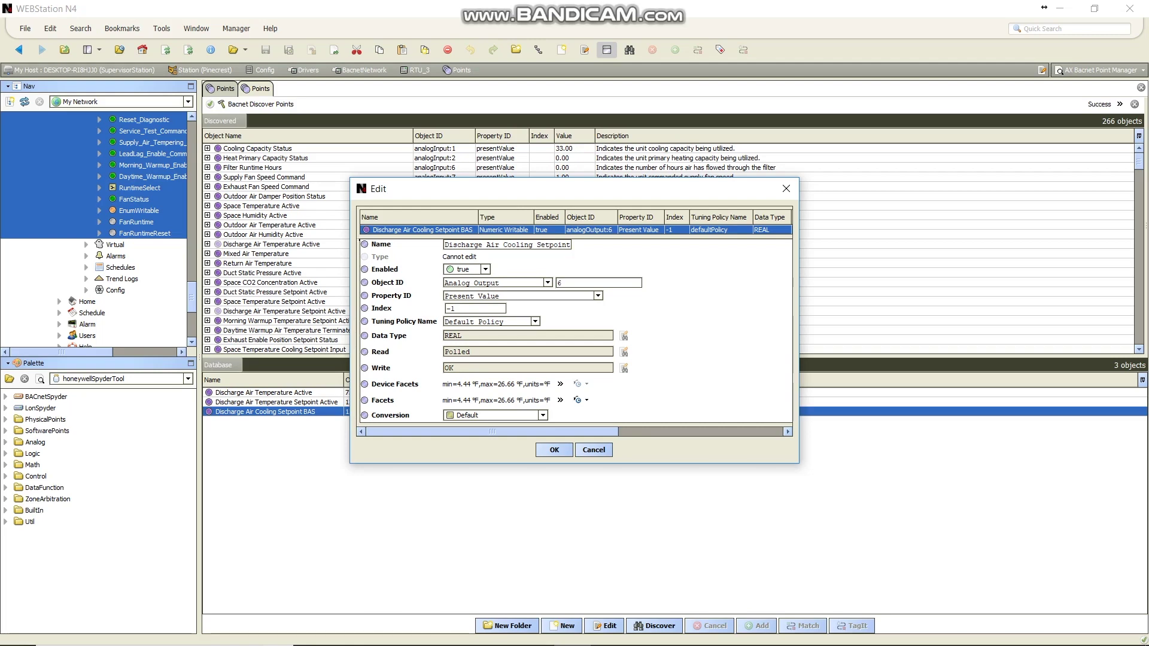
key("Escape")
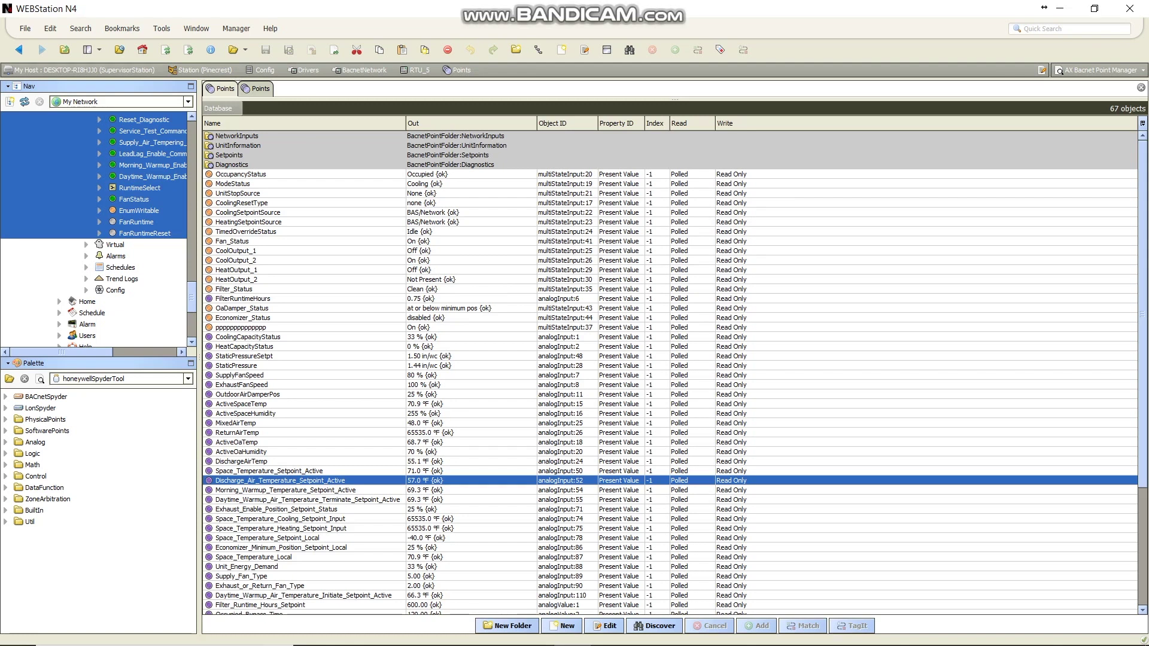
double_click(269, 471)
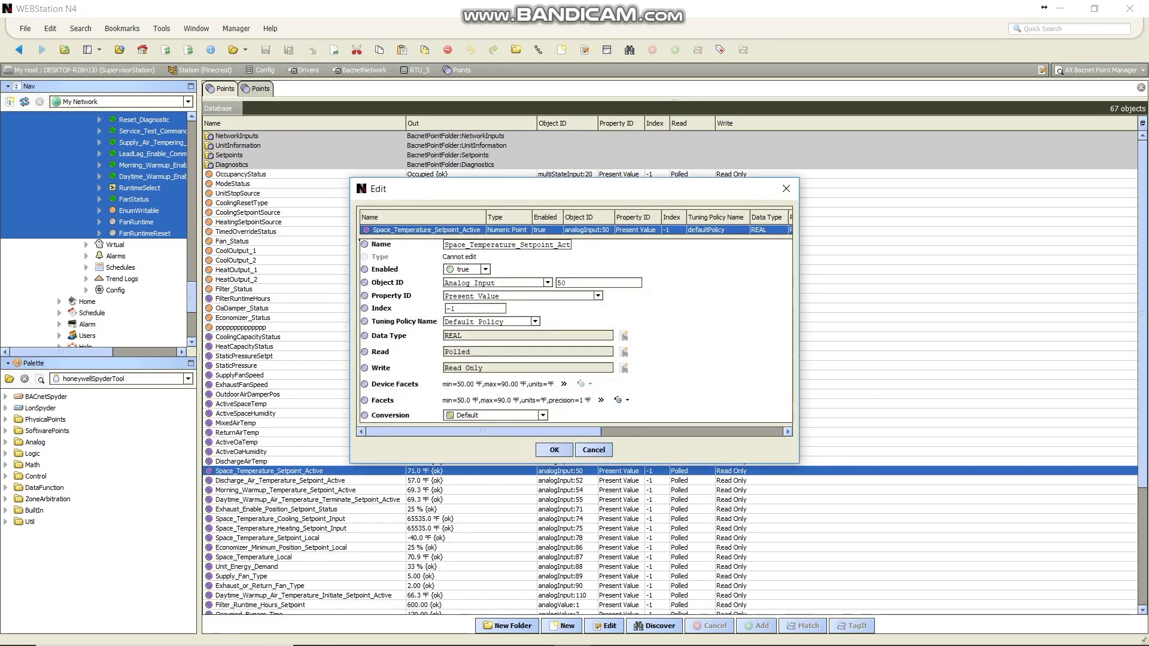
key("Escape")
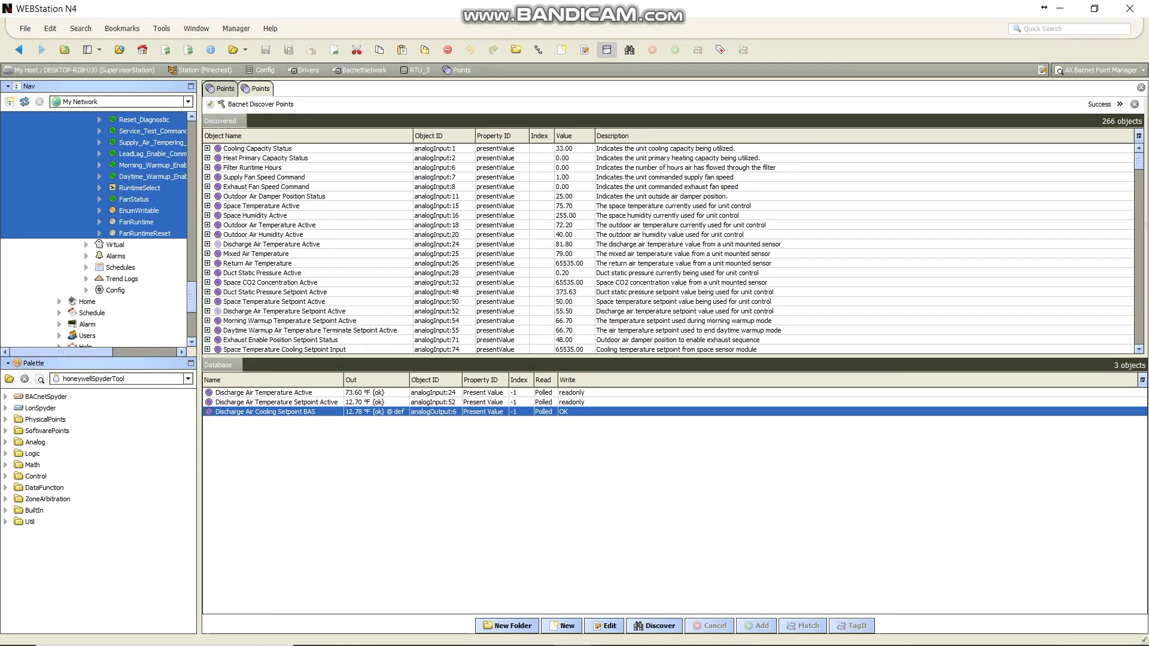
key("ctrl+e")
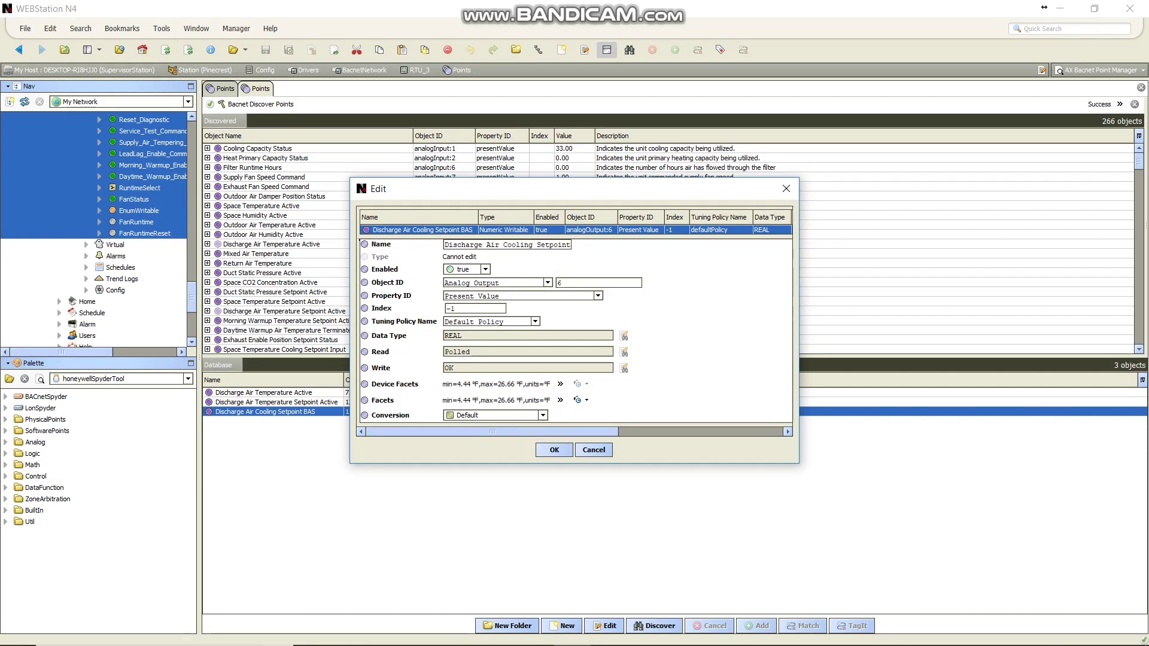
key("Return")
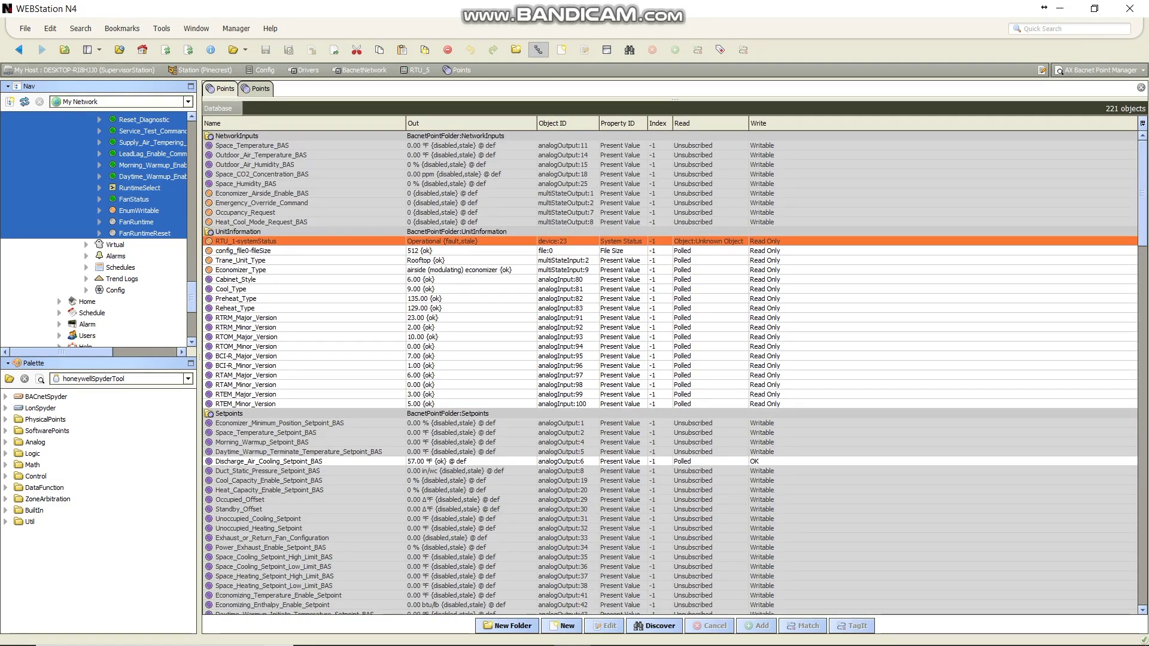
Check the facets of RTU_5's Discharge_Air_Cooling_Setpoint_BAS against RTU_3's matching cooling setpoint without changing either point.
left_click(268, 462)
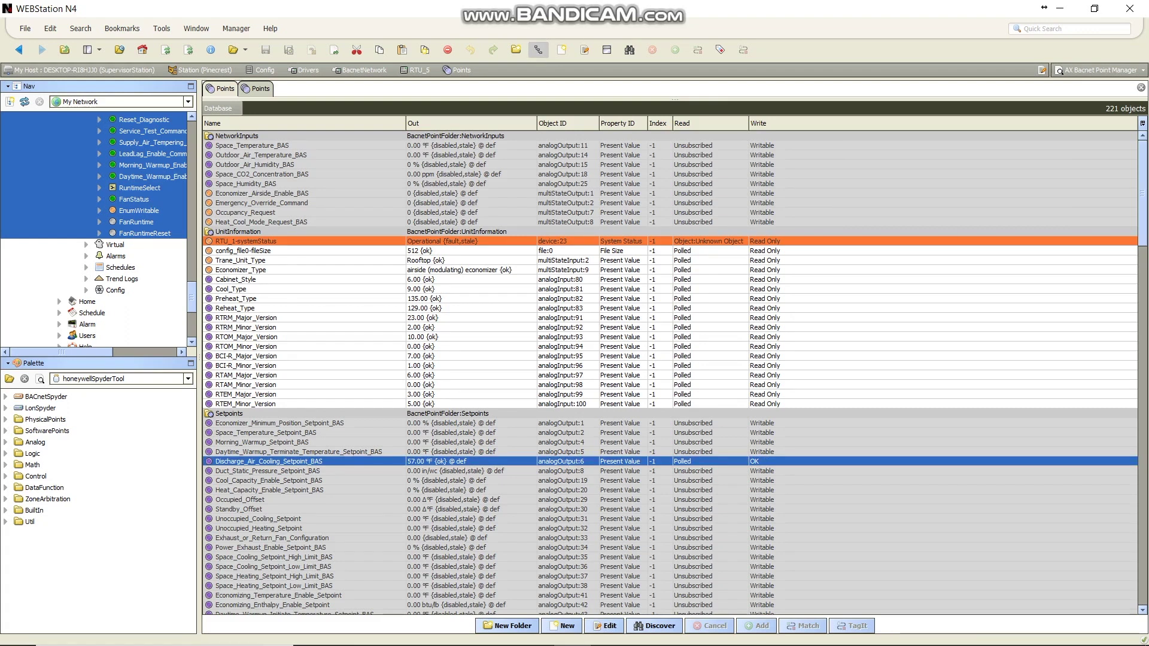
double_click(270, 461)
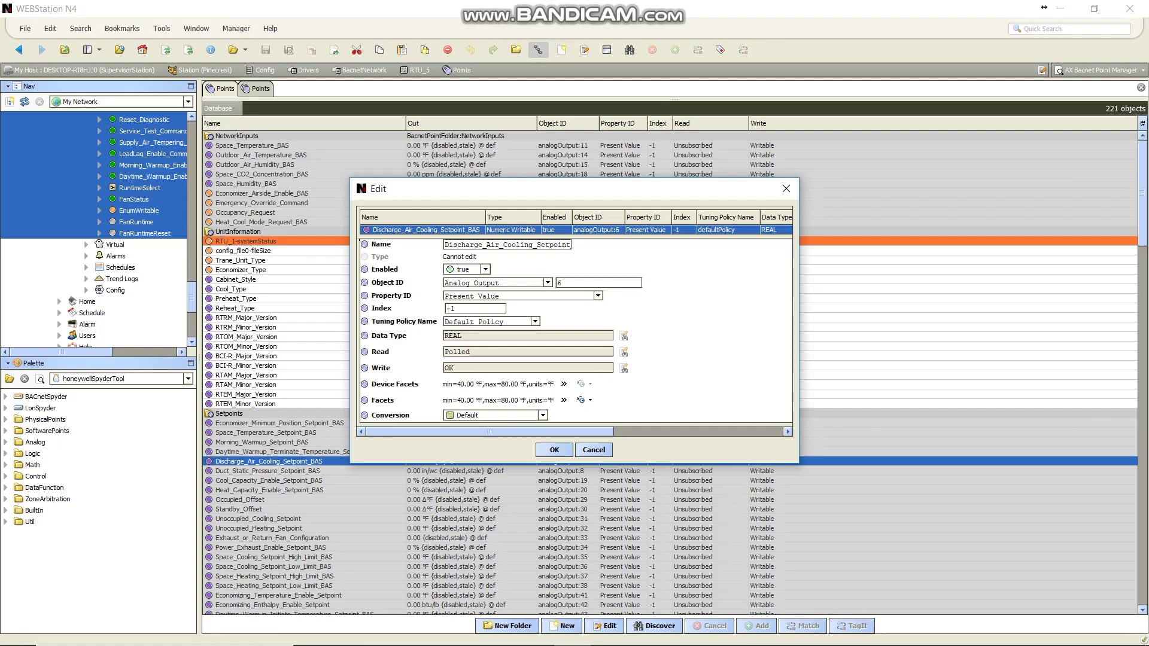
left_click(593, 450)
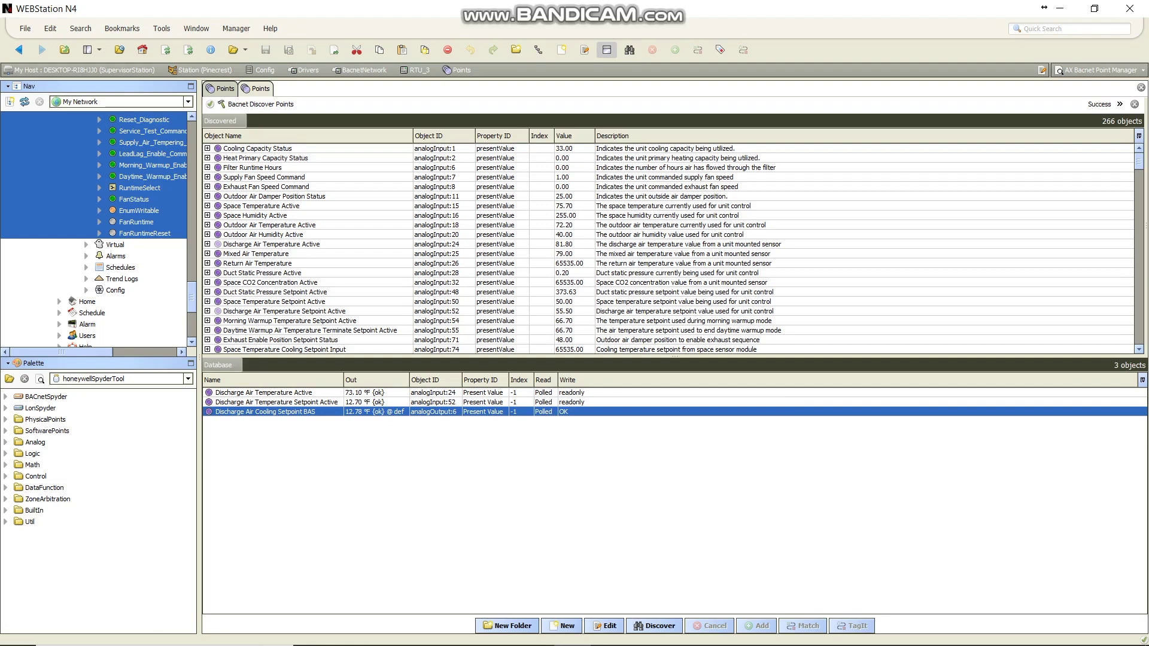
key("Return")
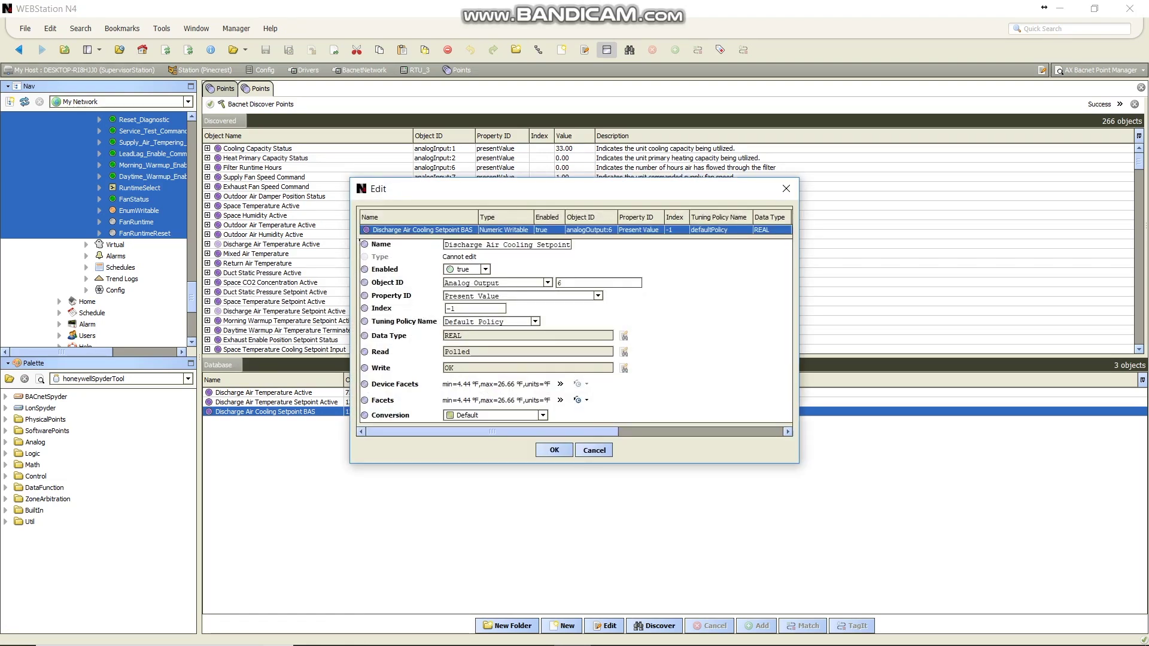
key("Return")
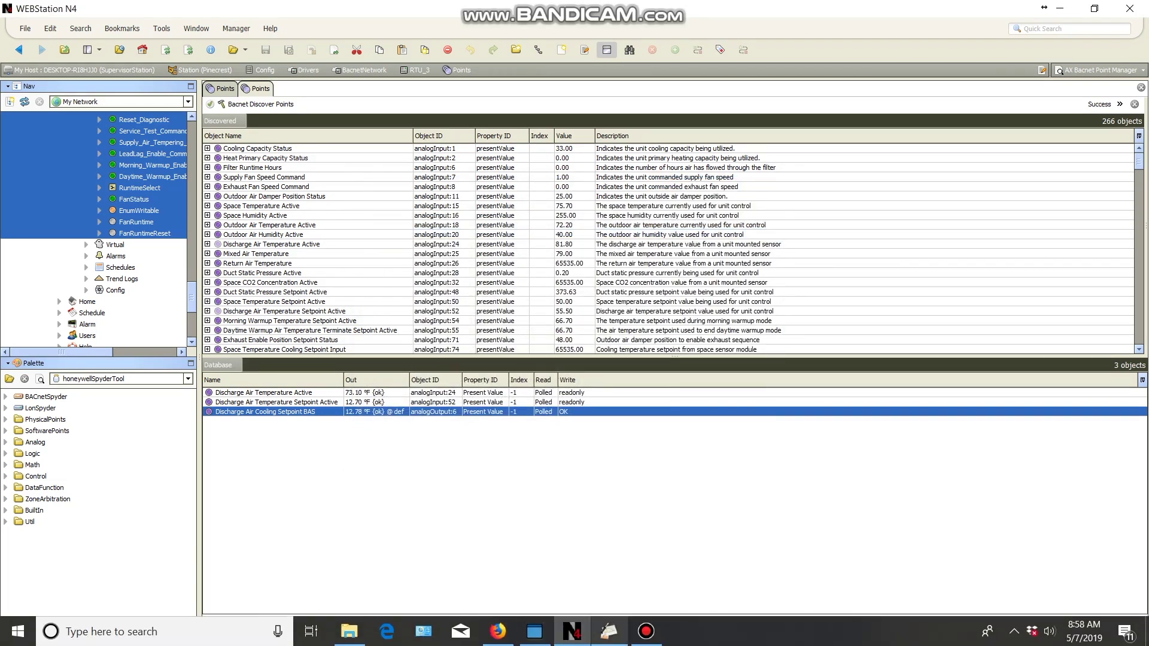
Switch to the Tracer BACnet Setup Tool and review the ReliaTel Device's Protocol and Controller Units settings.
left_click(609, 631)
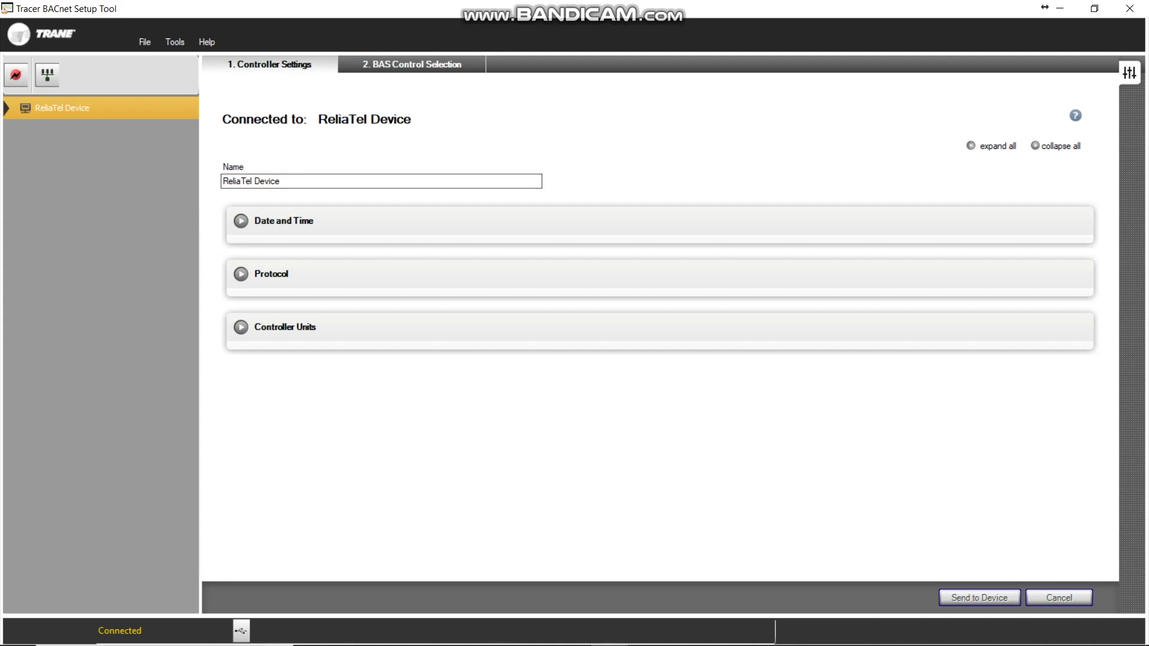
left_click(241, 273)
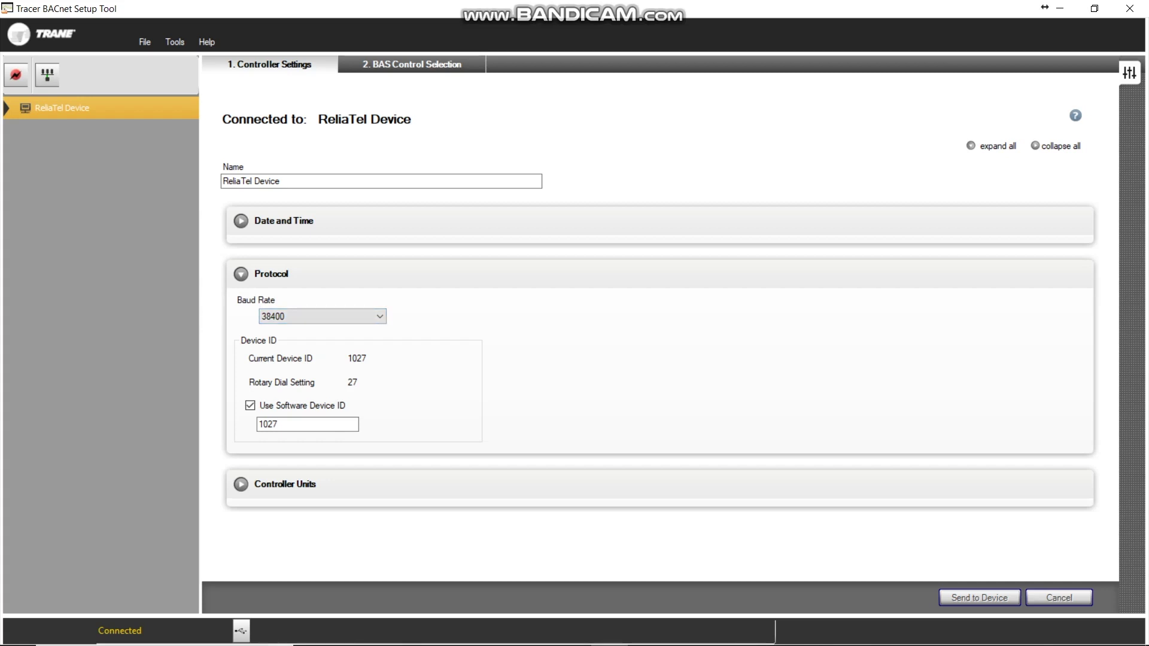
left_click(240, 484)
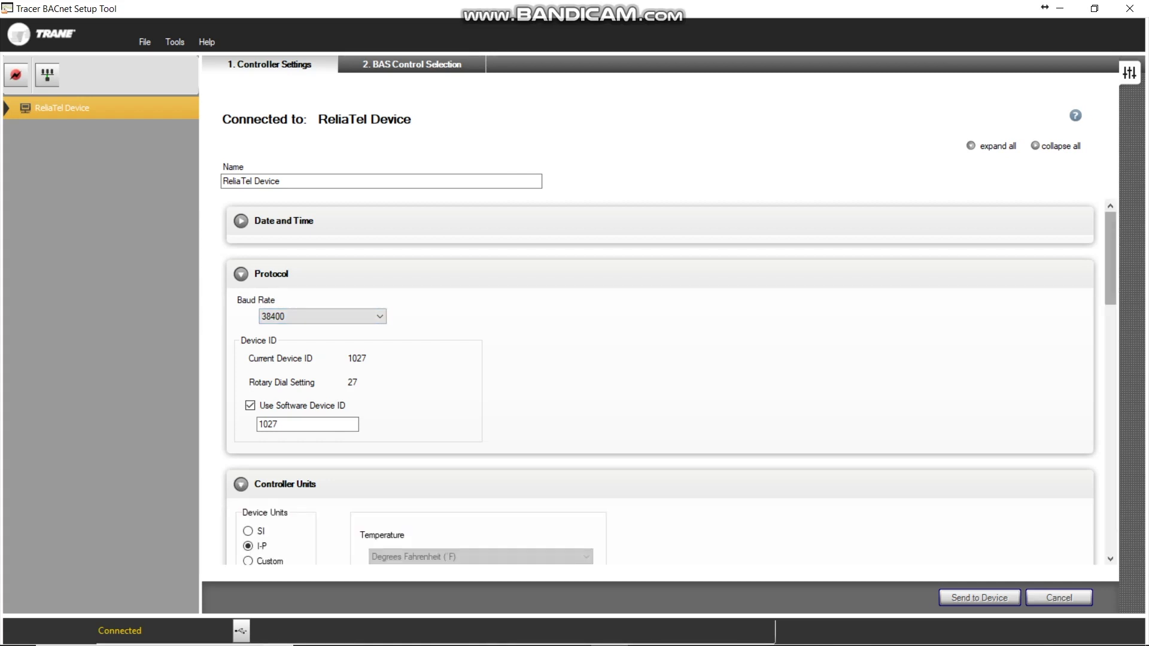
mouse_move(1110, 258)
left_mouse_down()
mouse_move(1110, 506)
mouse_move(1111, 258)
left_mouse_up()
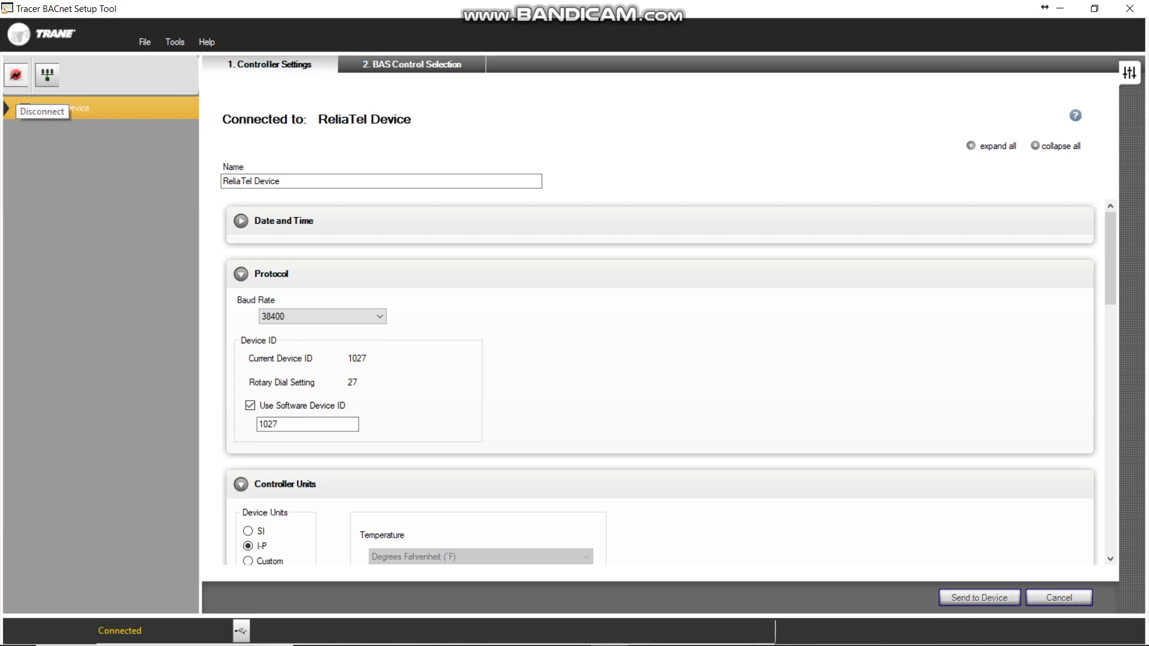
Disconnect from the ReliaTel Device and connect to another device using the direct USB cable connection.
left_click(16, 75)
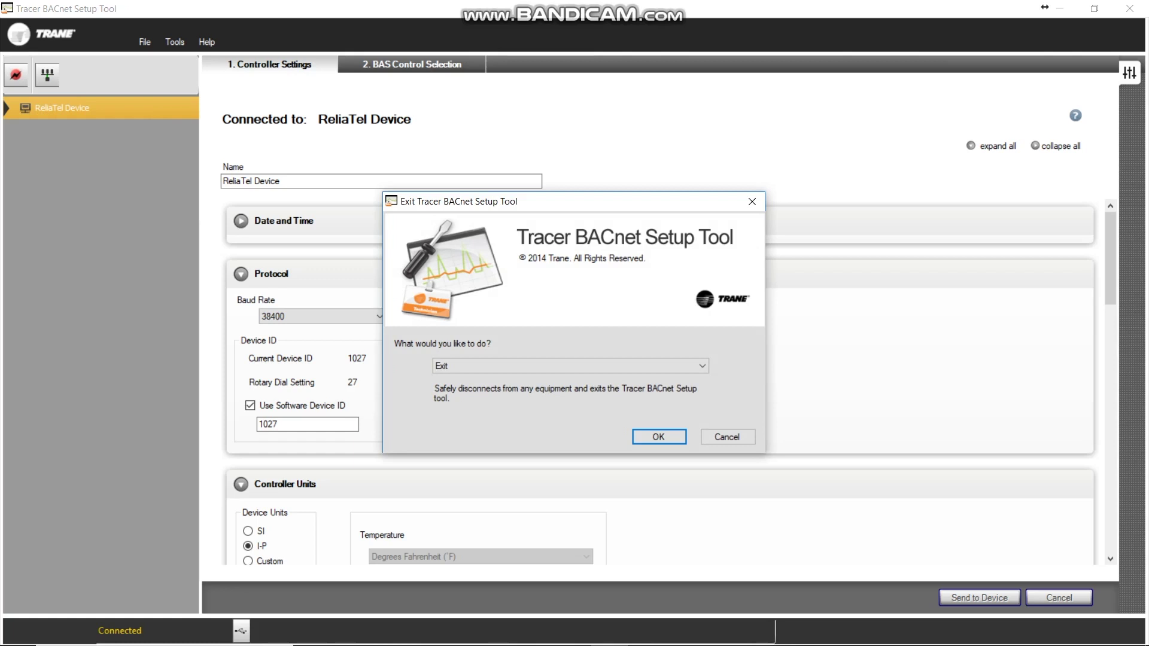
left_click(569, 365)
left_click(482, 389)
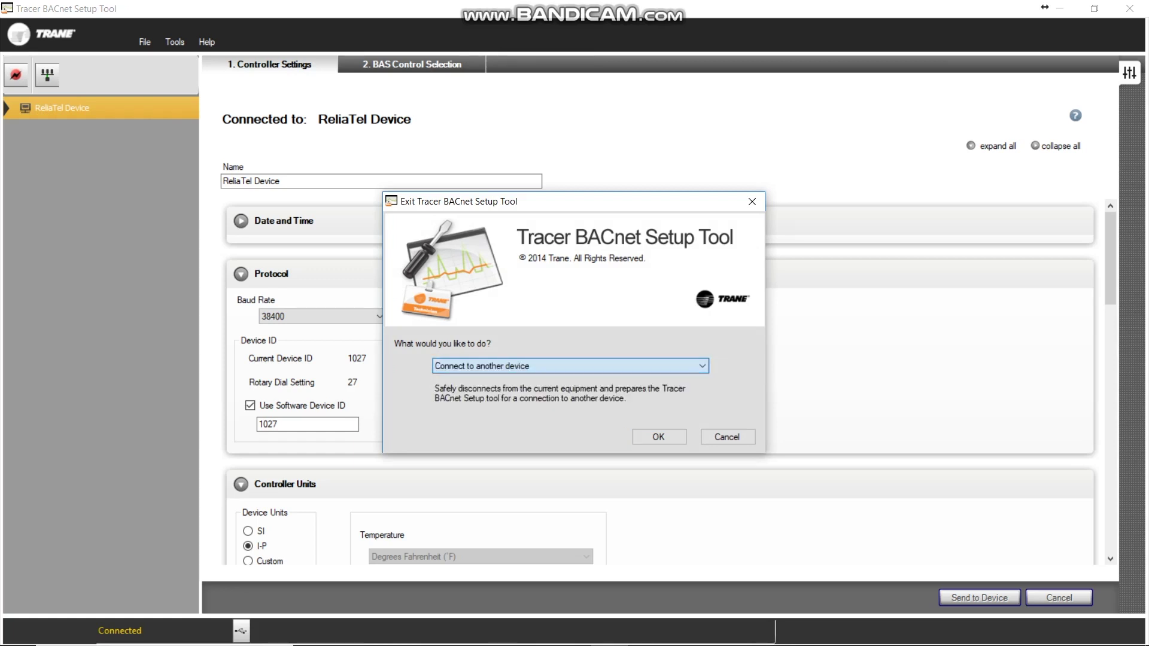
left_click(659, 437)
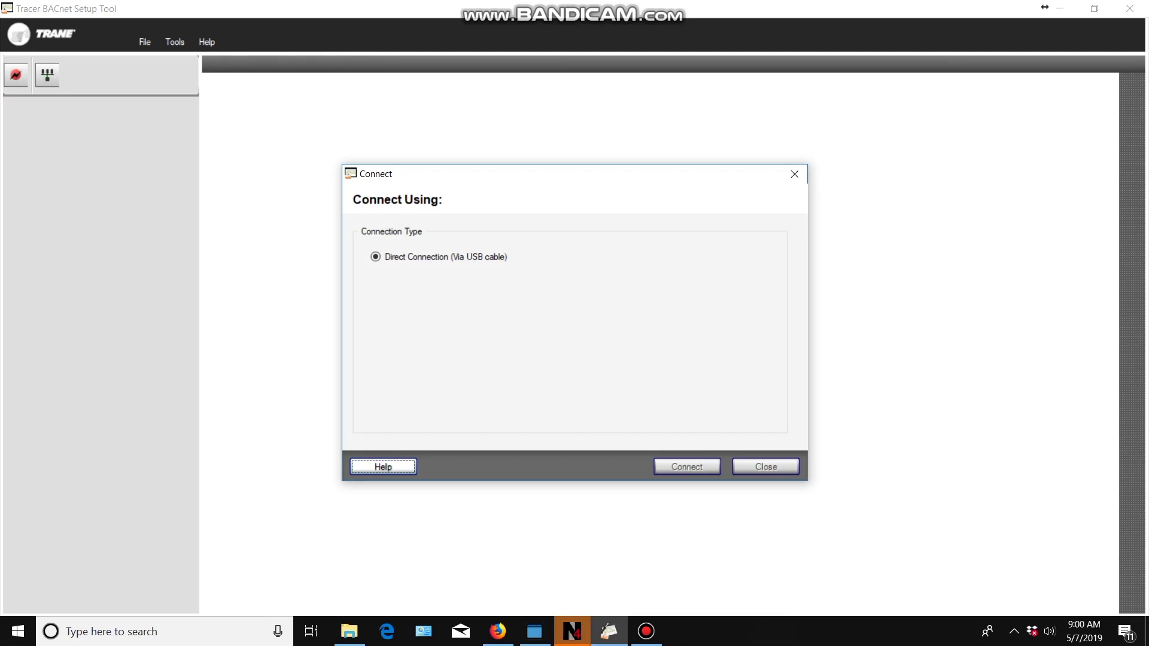
left_click(687, 467)
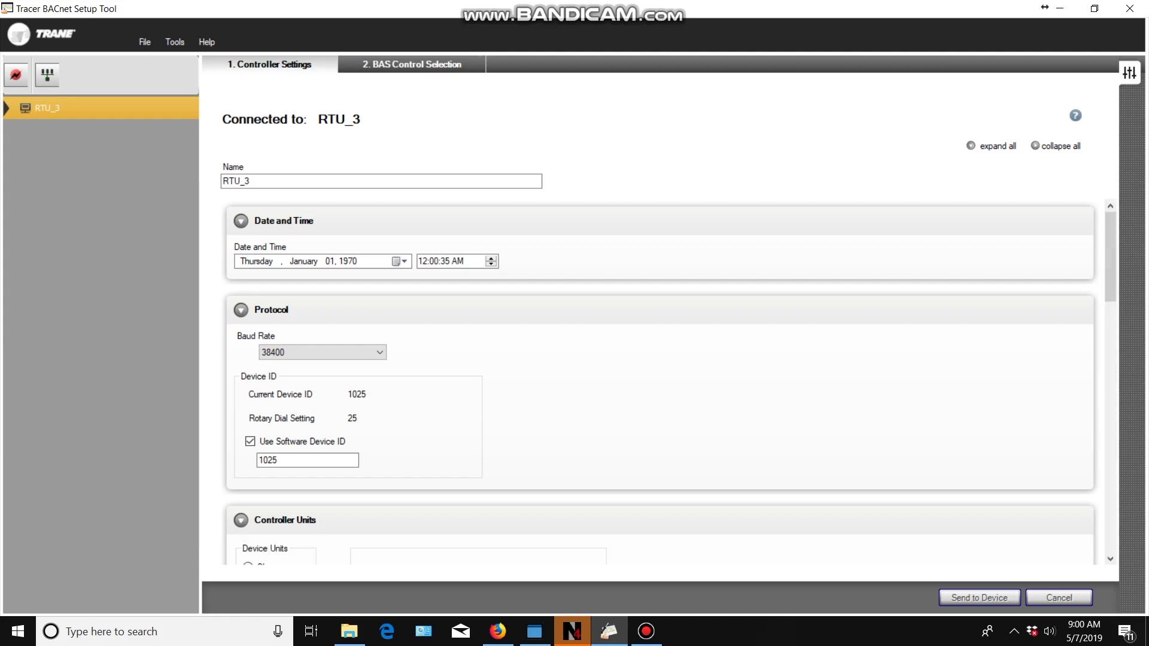
Review RTU_3's controller units and clear its controller configuration, accepting the reset.
scroll(659, 383, "down", 5)
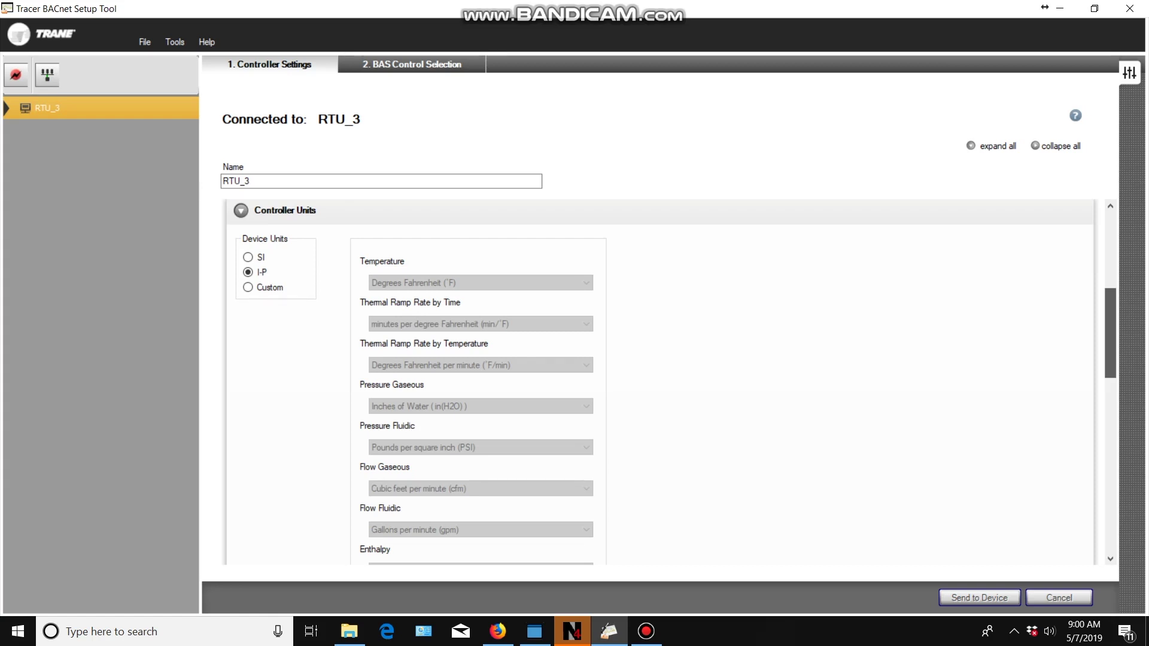
left_click_drag(1111, 333, 1110, 256)
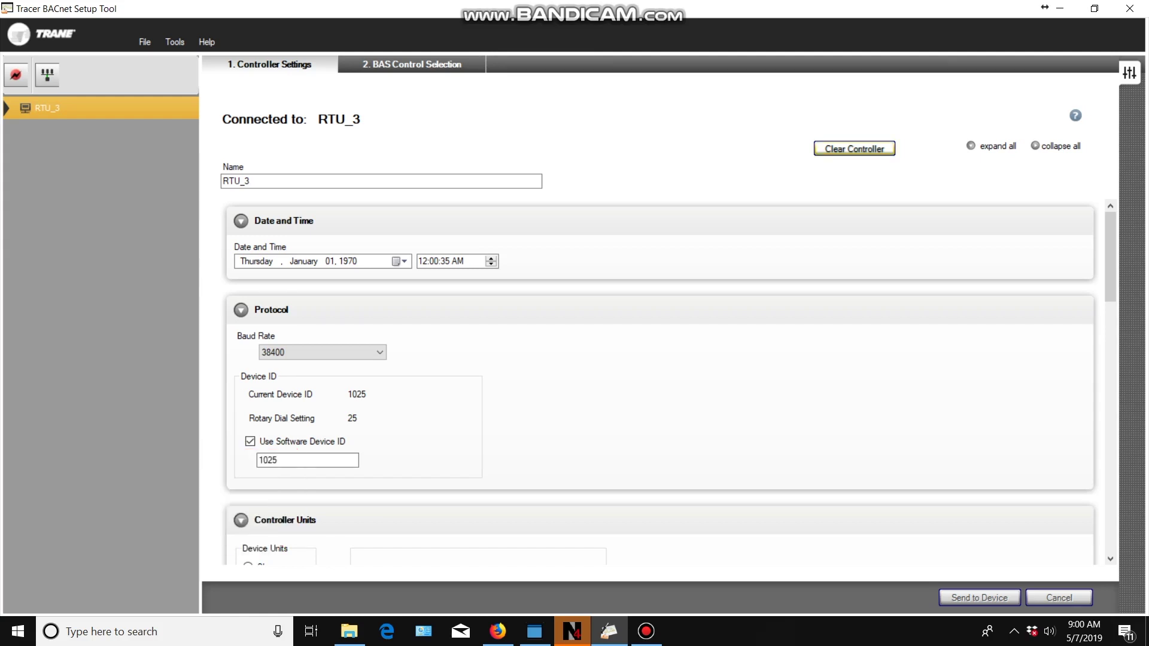
left_click(854, 149)
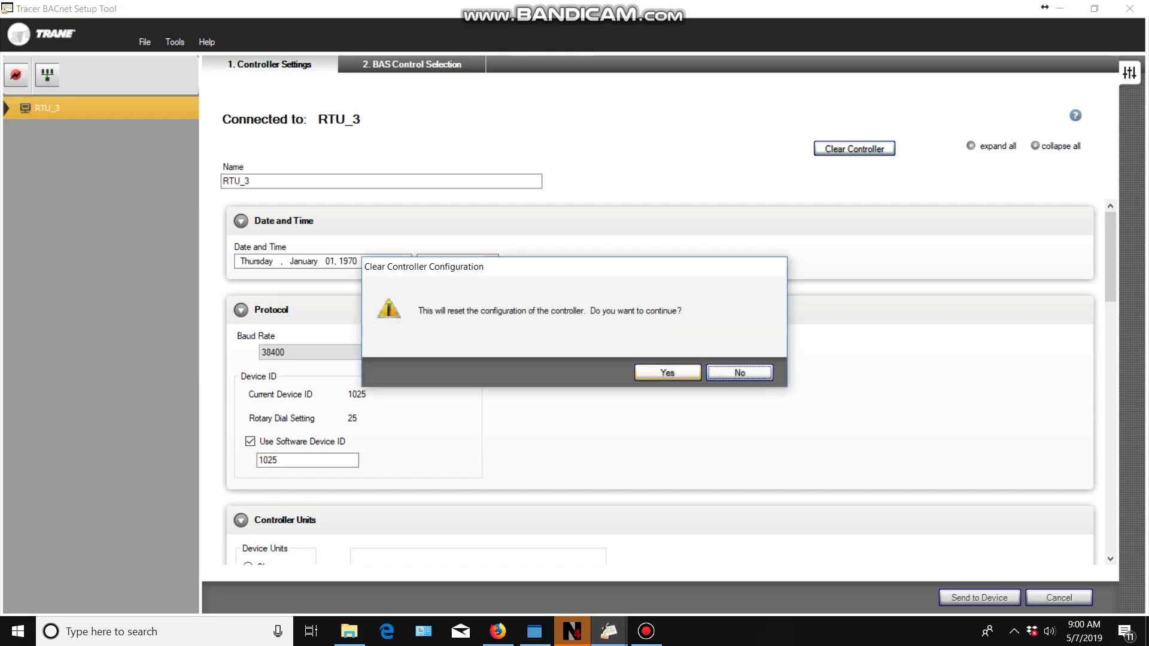
left_click(667, 372)
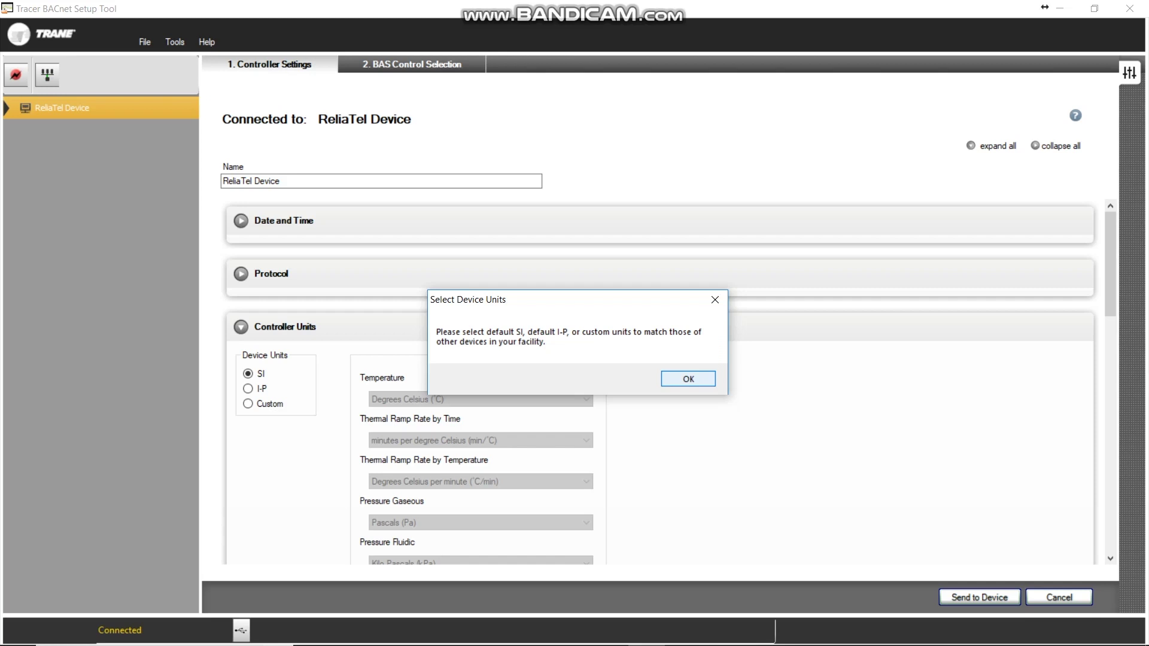
Set the cleared ReliaTel Device's units to the default I-P option and send the setting to the device.
key("Return")
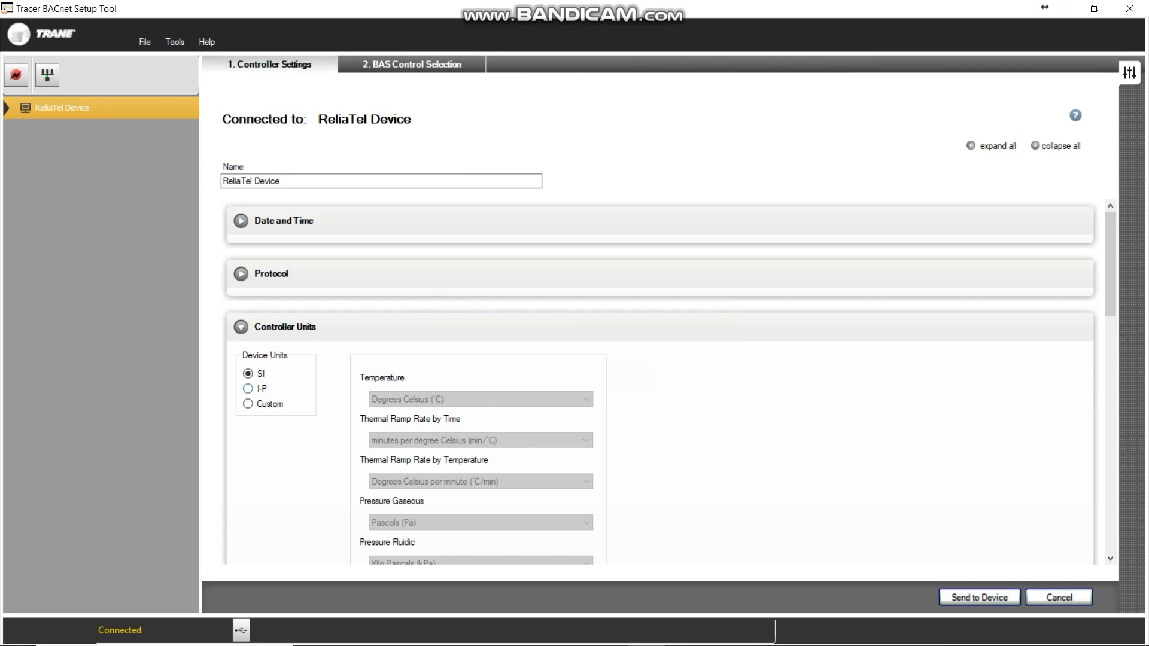
left_click(248, 389)
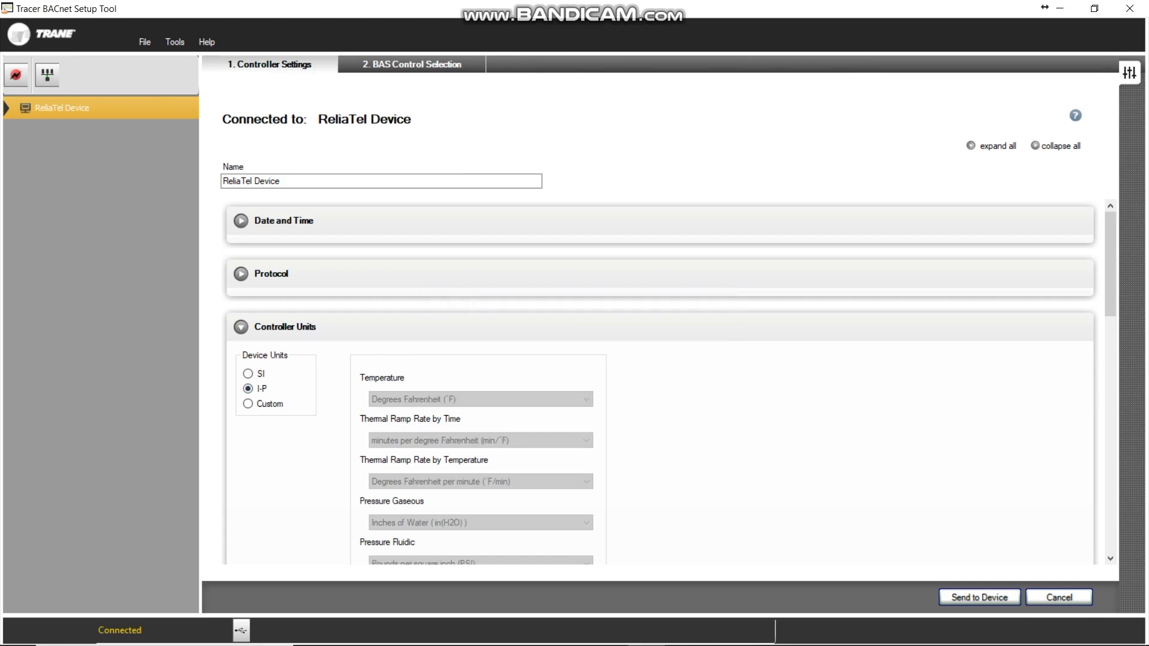
left_click(980, 597)
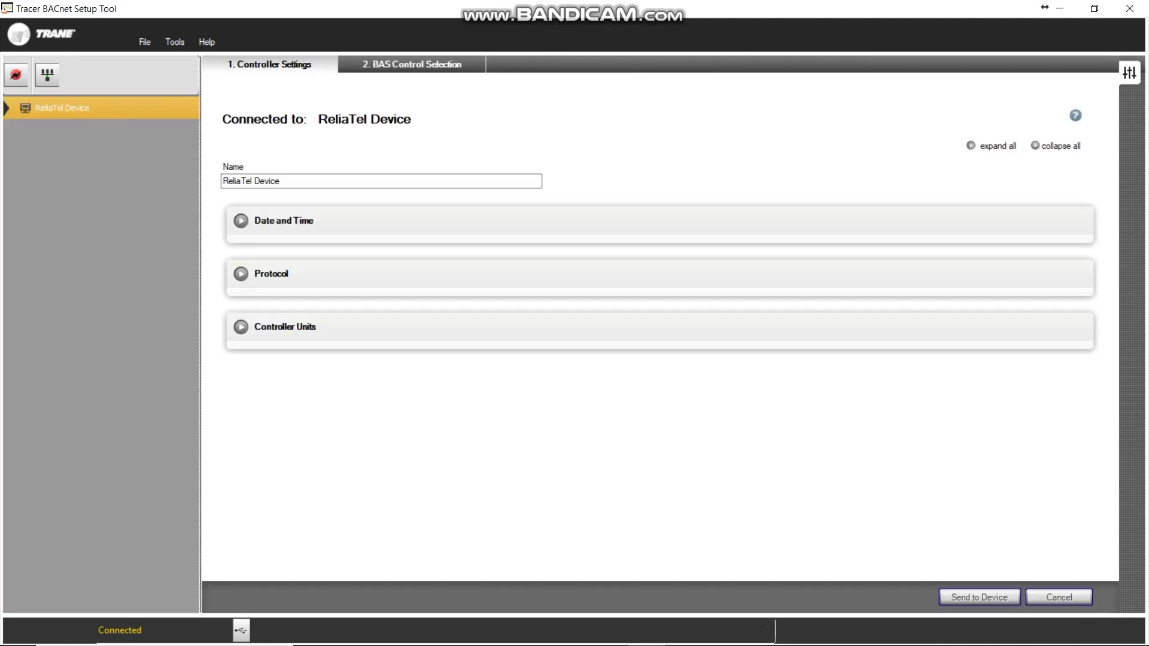
Rename the ReliaTel Device as RTU_3, check its Controller Units and Protocol settings, and send the changes to the device.
left_click_drag(281, 181, 222, 181)
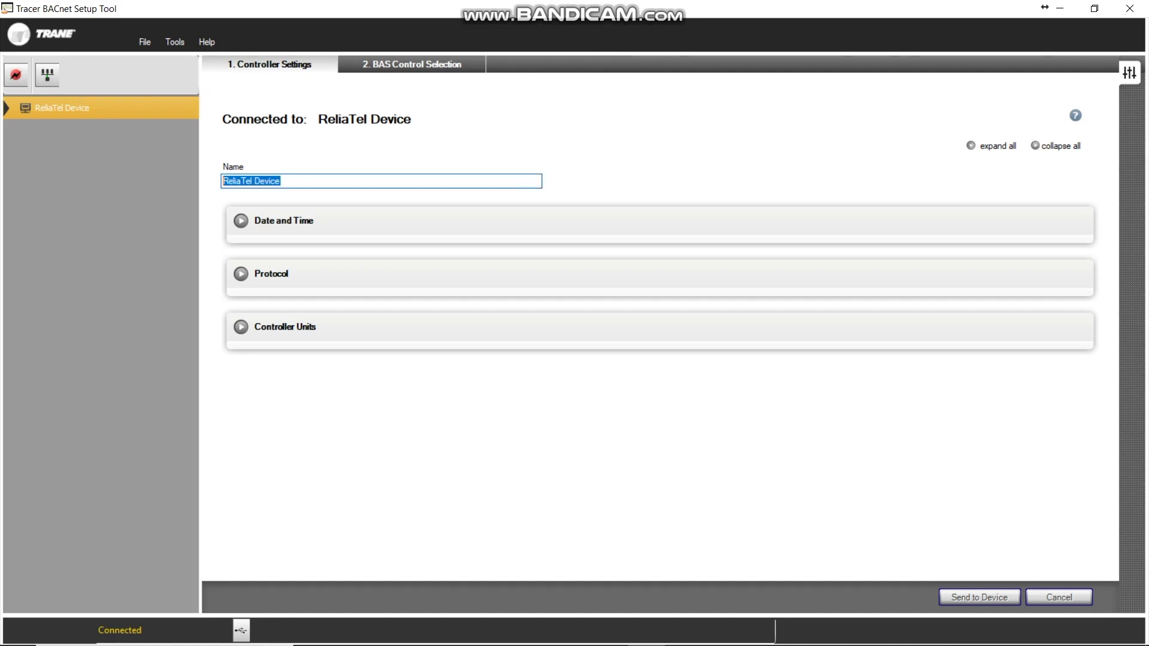
type("RTU")
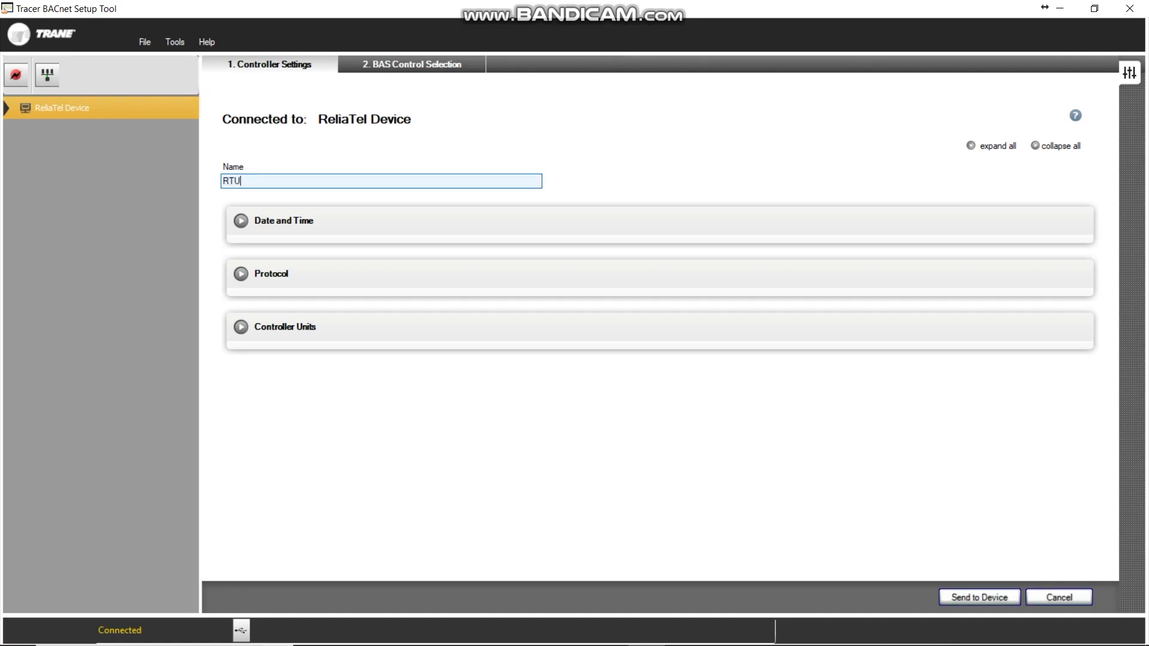
type("_3")
left_click(240, 327)
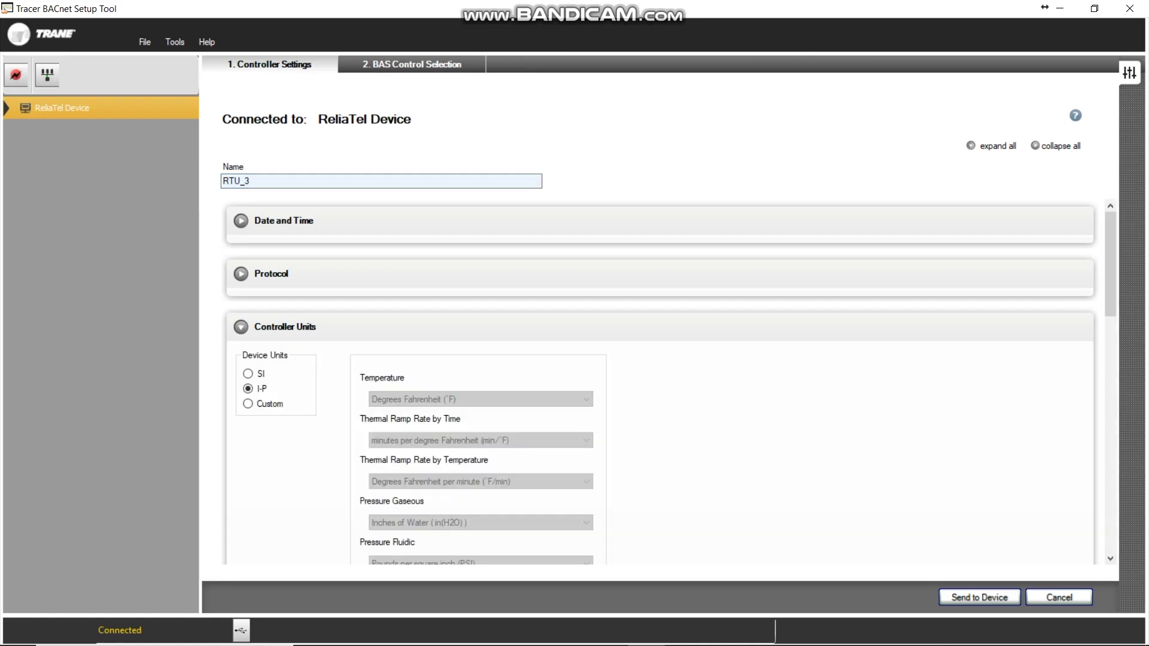
left_click(240, 274)
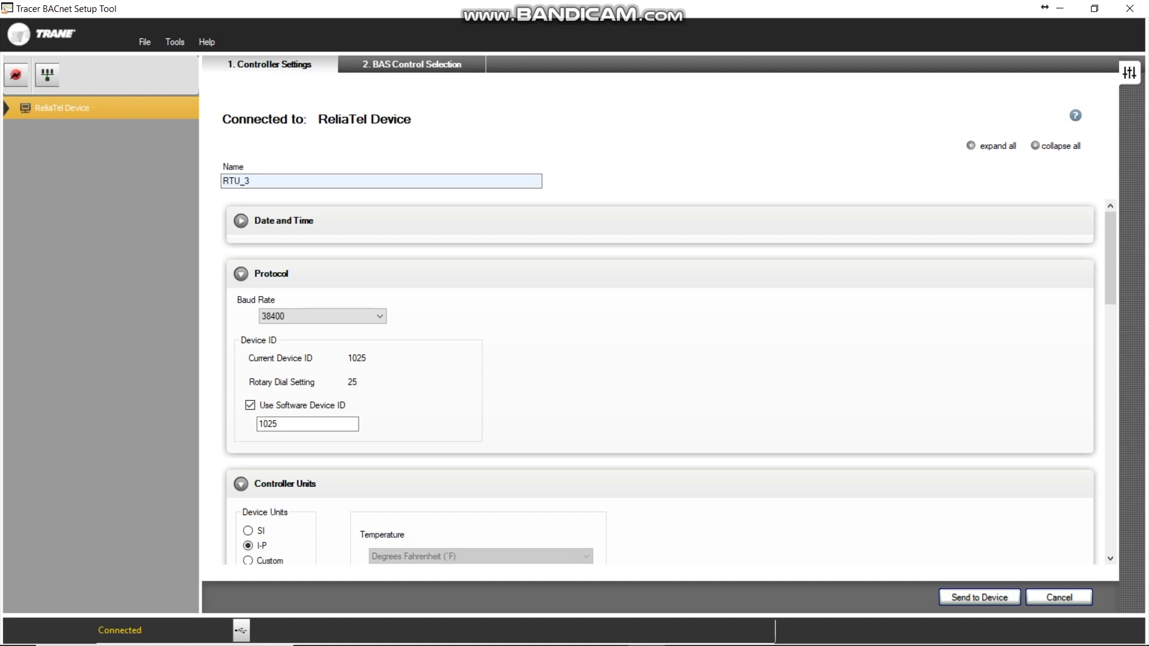
left_click(980, 597)
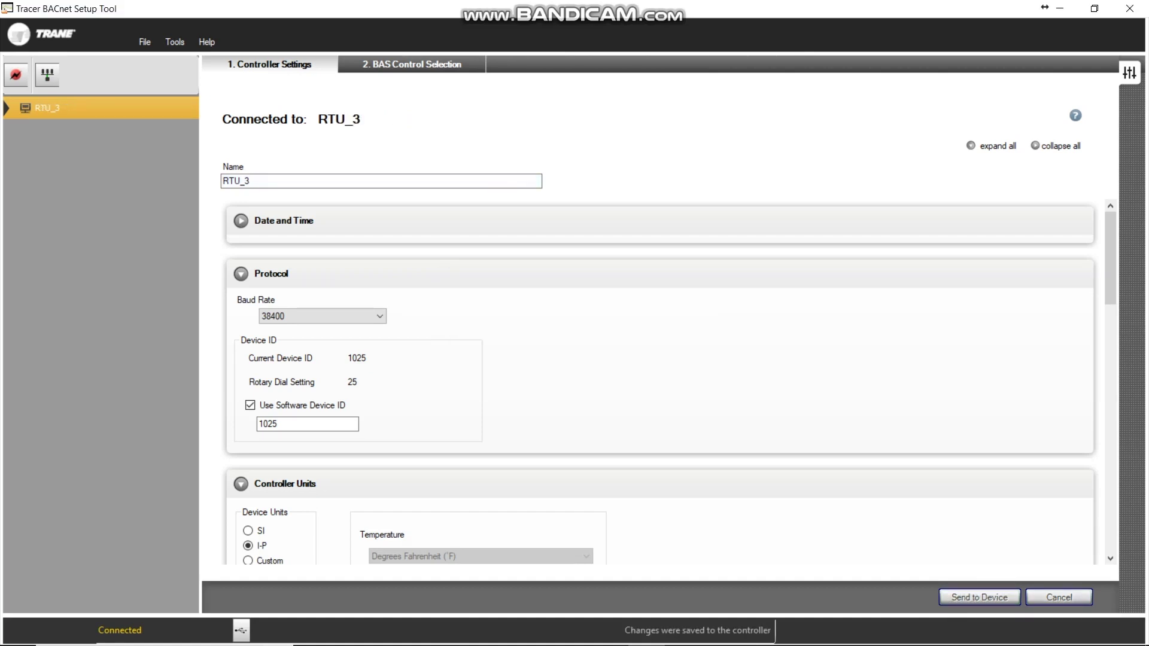
Open RTU_3's BAS Control Selection and reconnect to the controller through the direct USB cable connection.
left_click(411, 64)
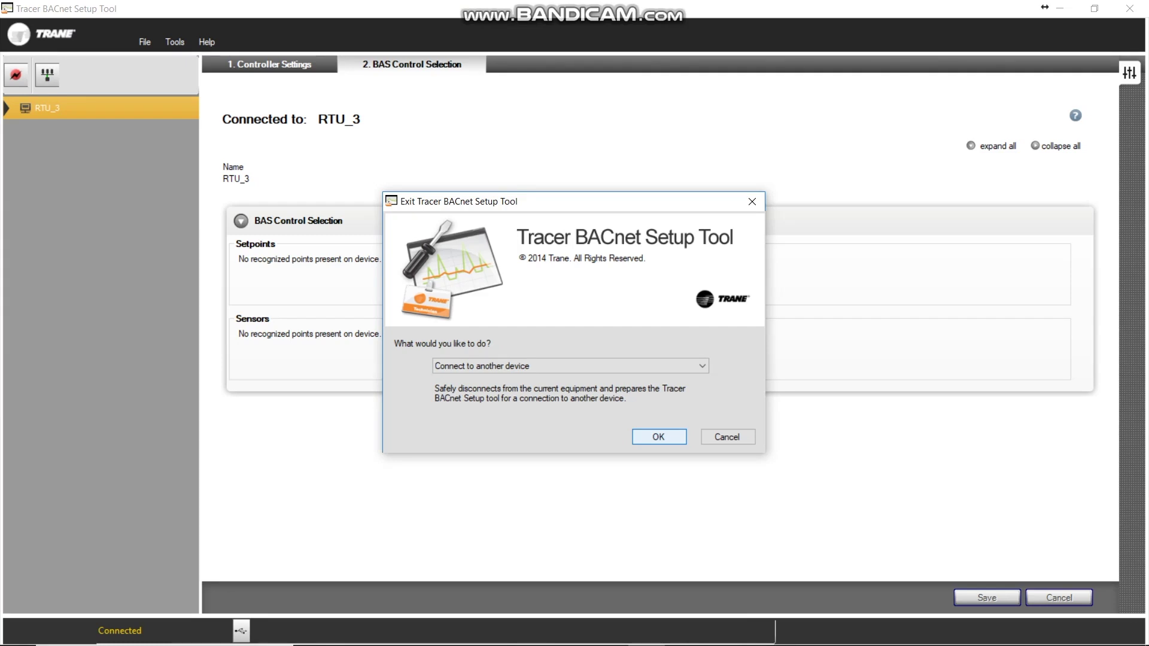
key("Return")
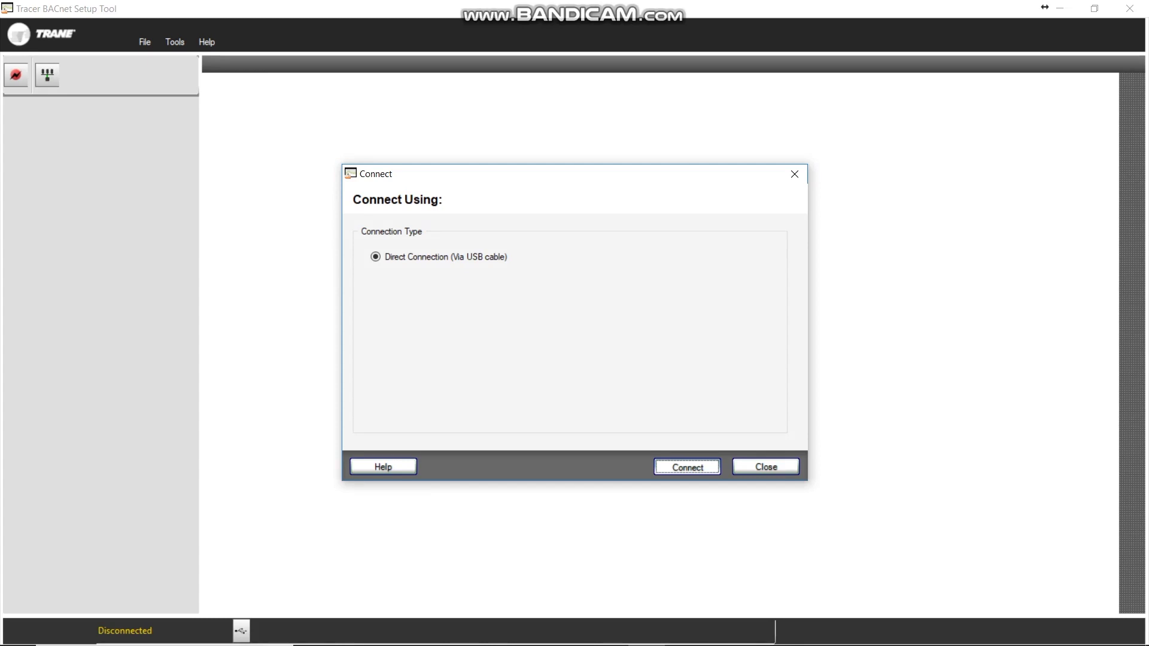
key("Return")
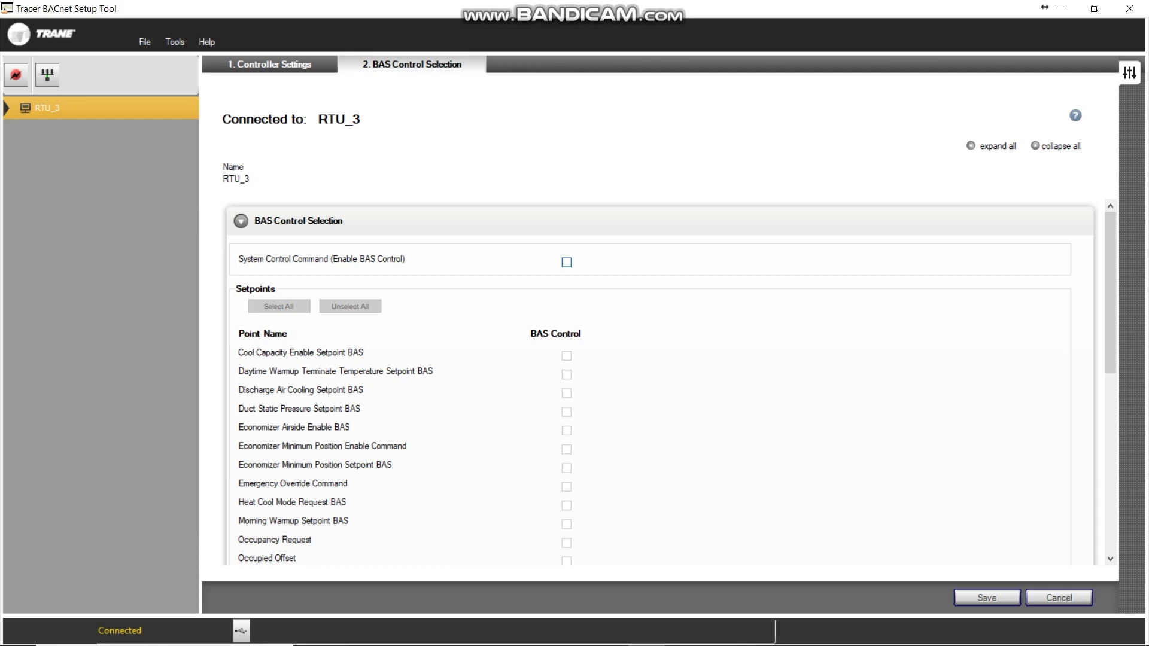
Enable BAS control for the System Control Command, all setpoints and the Space Temperature BAS sensor, and save to the controller.
left_click(566, 262)
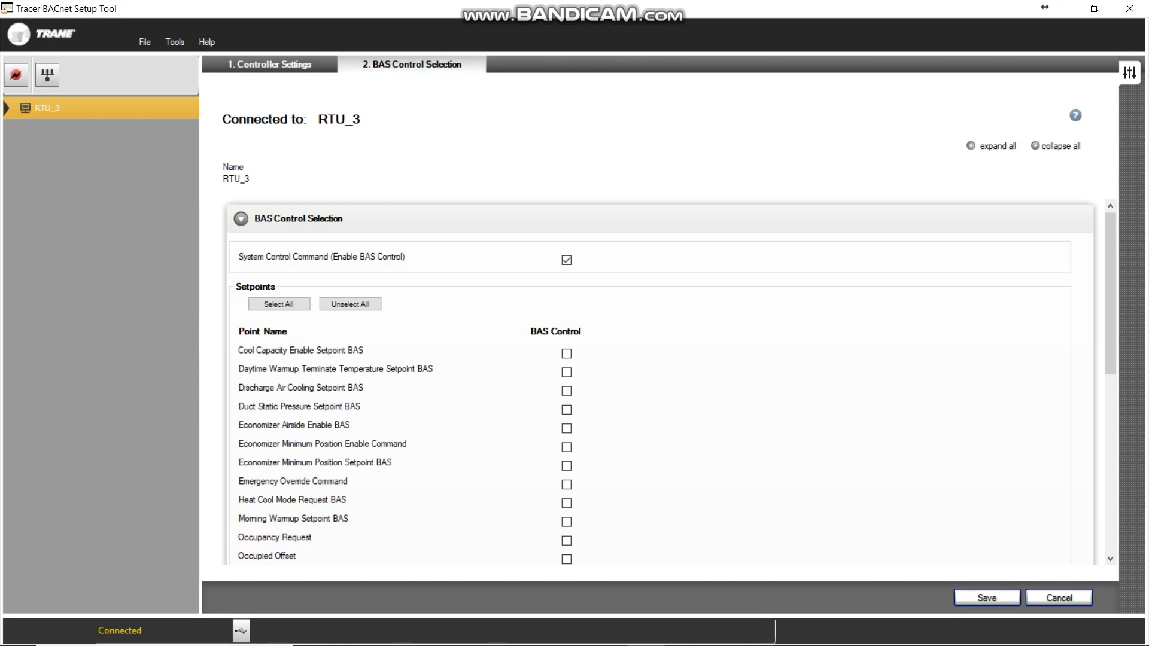
left_click(279, 304)
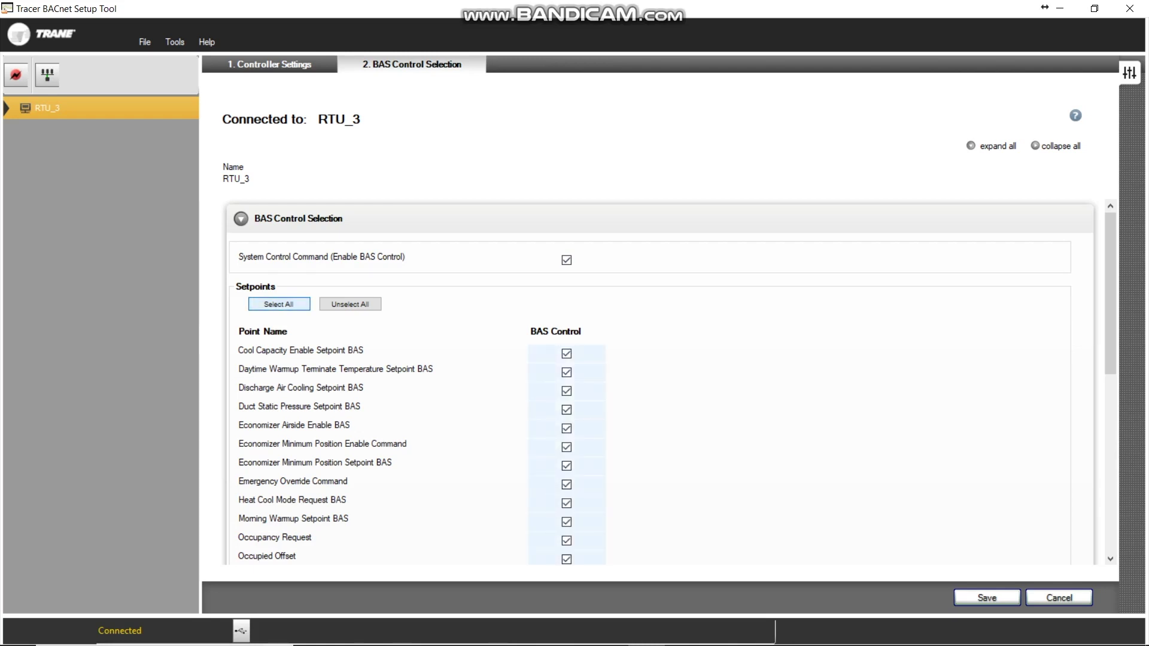
scroll(567, 476, "down", 10)
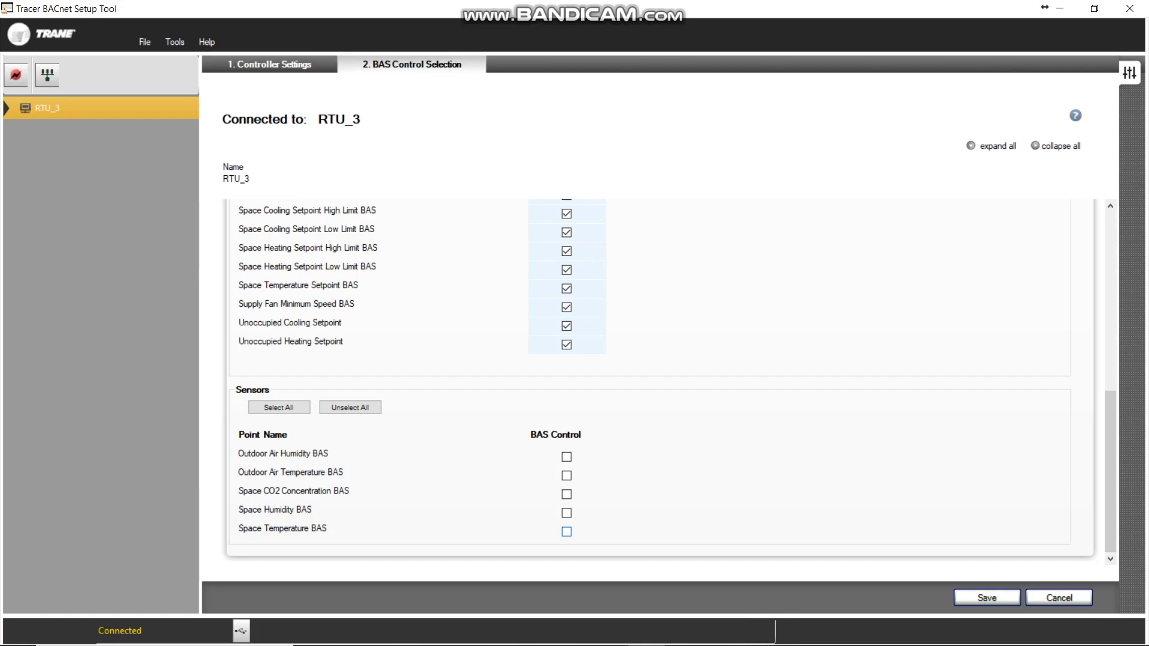
left_click(987, 598)
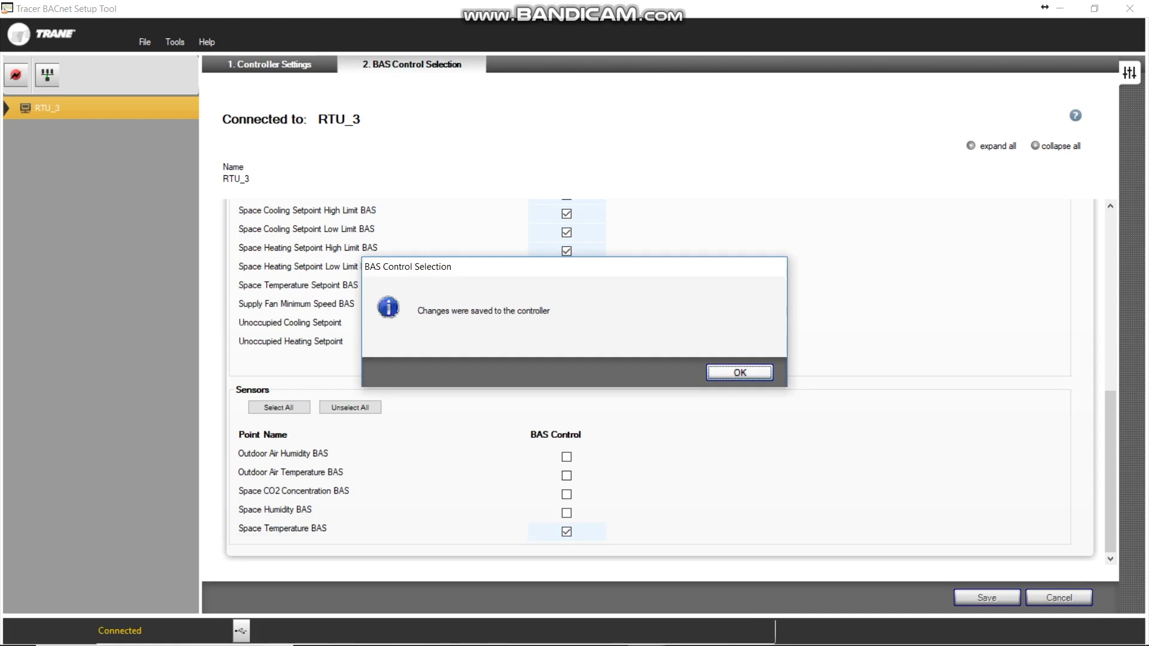
key("Return")
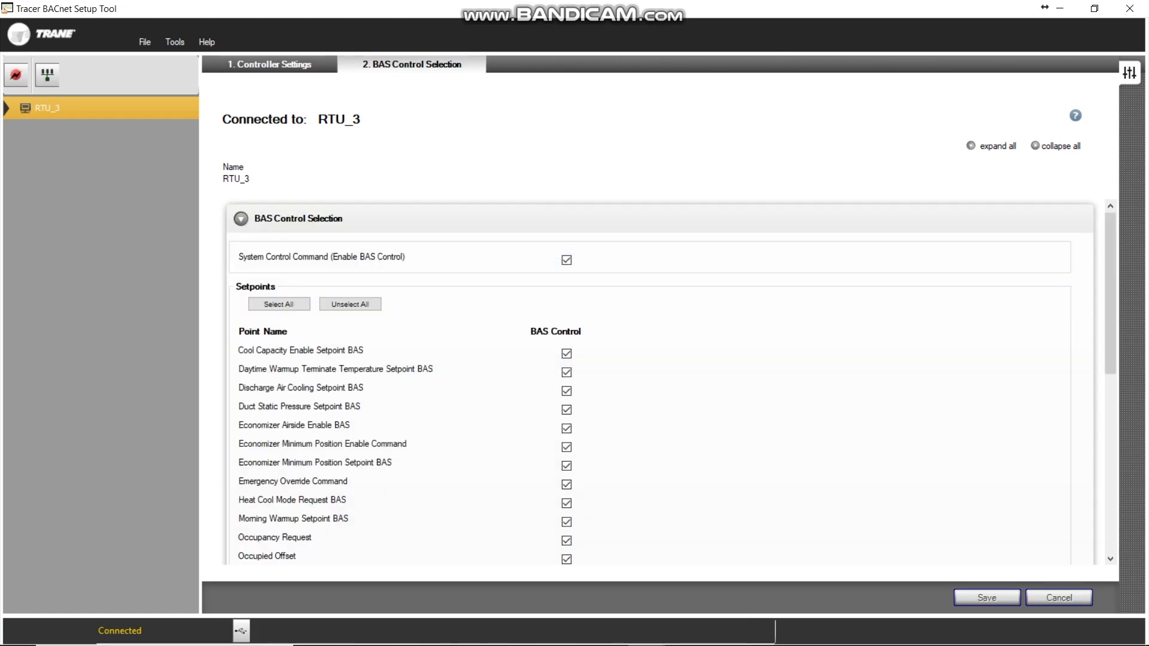
Exit the Tracer BACnet Setup Tool and open the BacnetNetwork device list in a separate view in WEBStation N4.
left_click(16, 75)
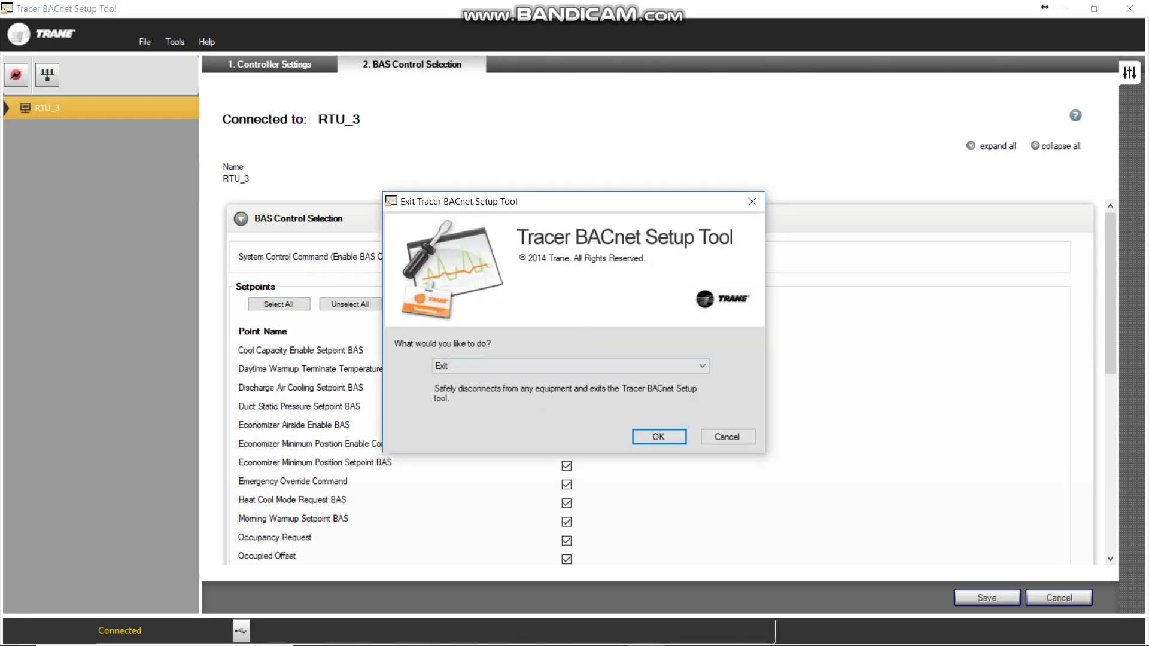
key("Return")
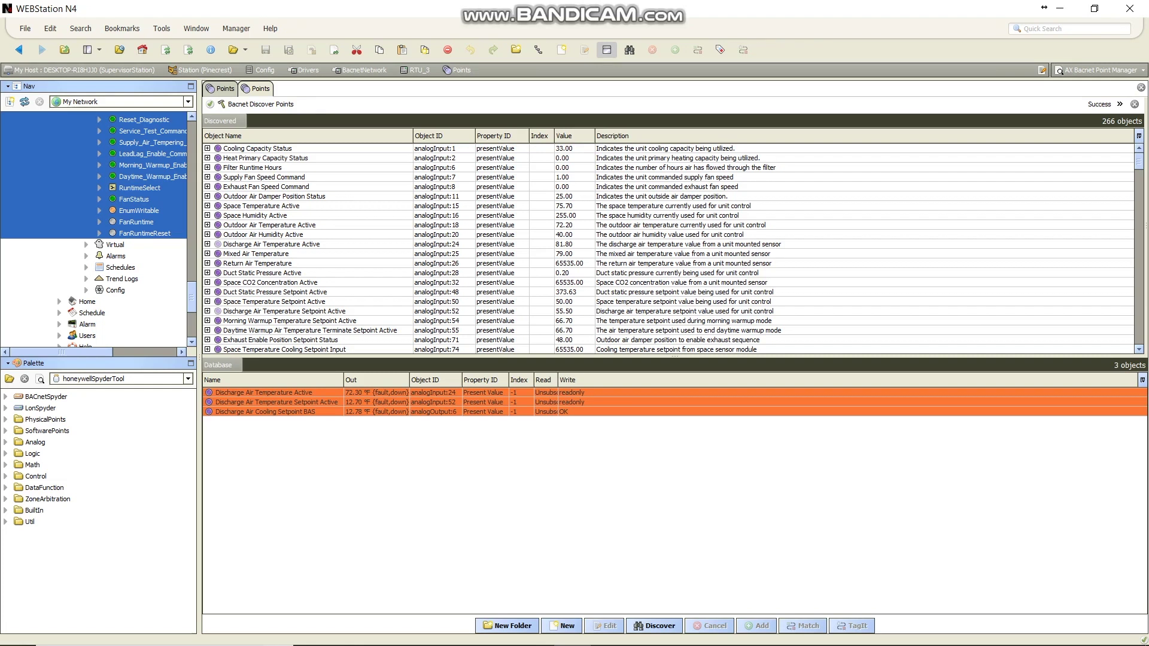
key("ctrl+t")
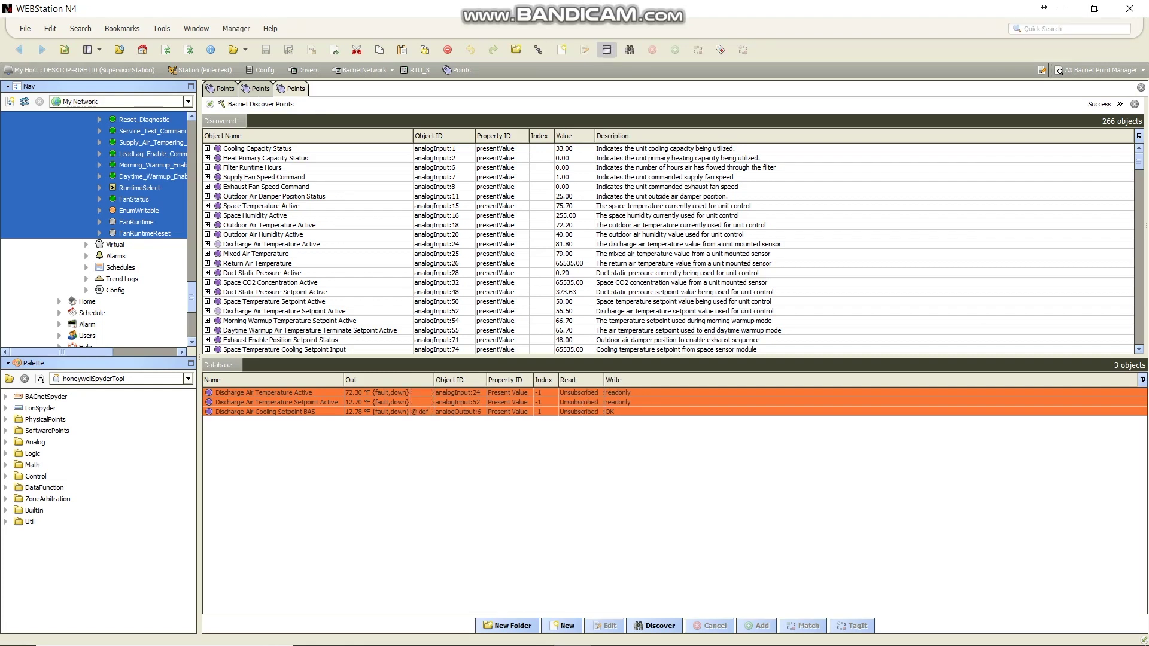
left_click(363, 70)
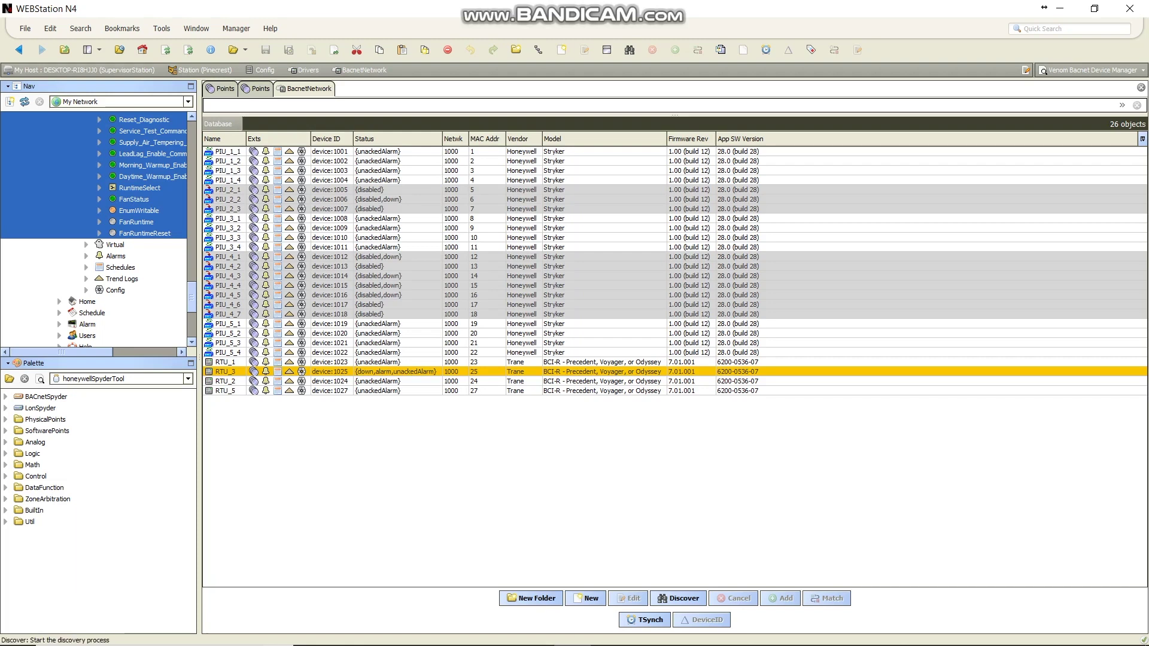
Discover BACnet devices with the Device Low Limit set to 1023 and check the RTU_3 entry in the device database.
left_click(678, 598)
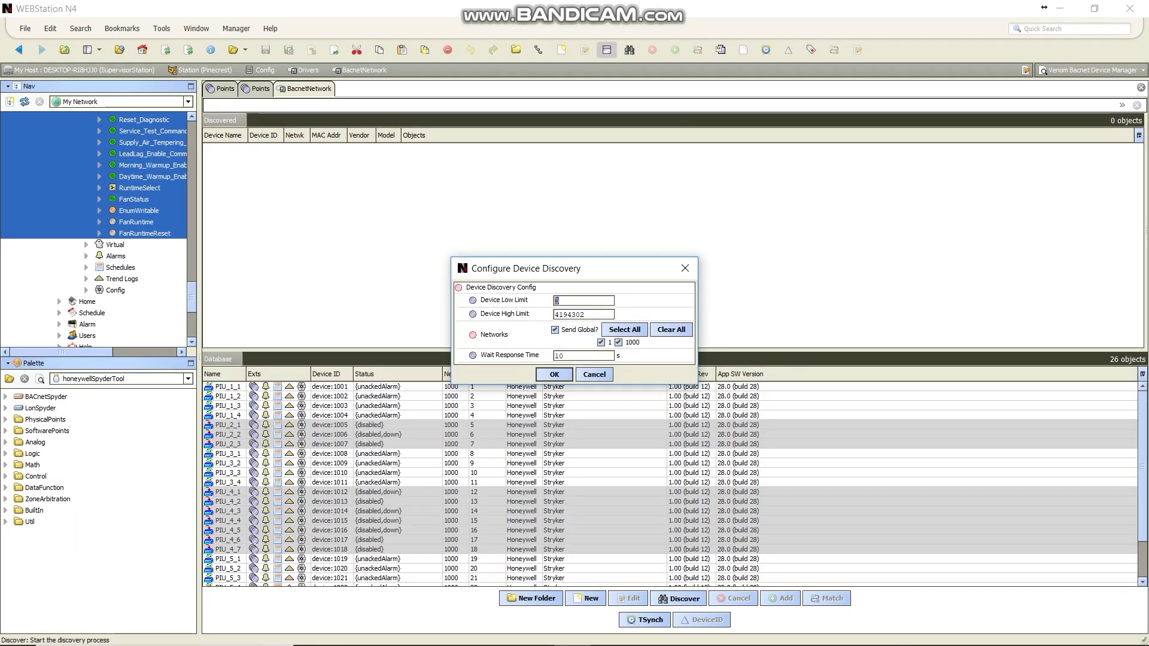
type("1023")
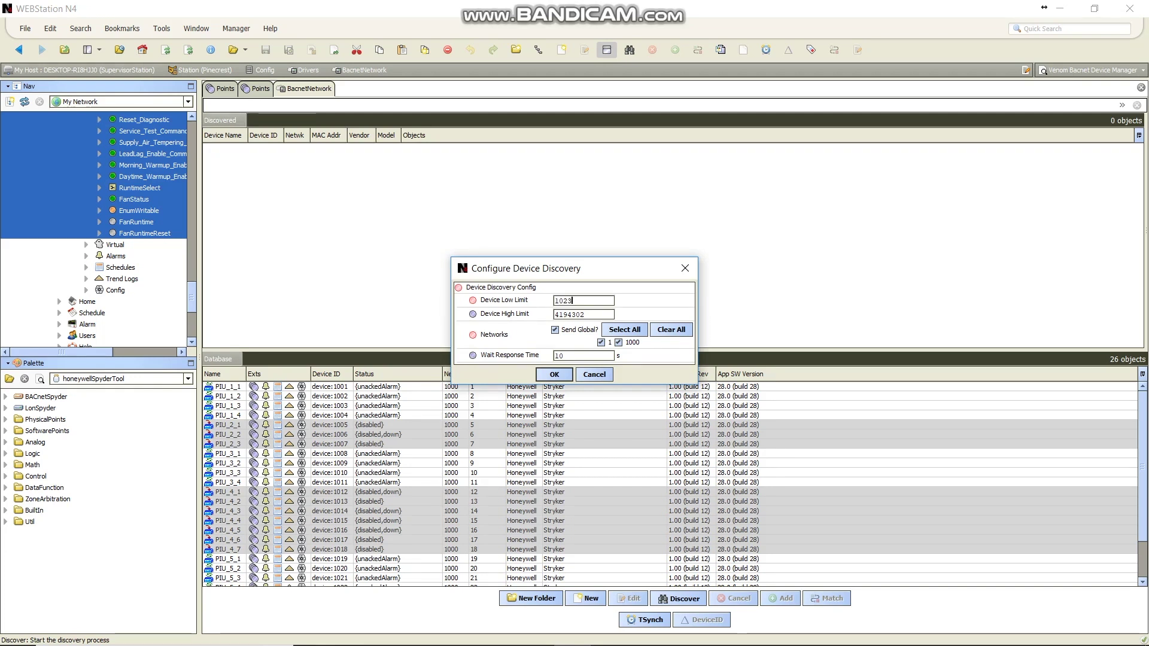
key("Return")
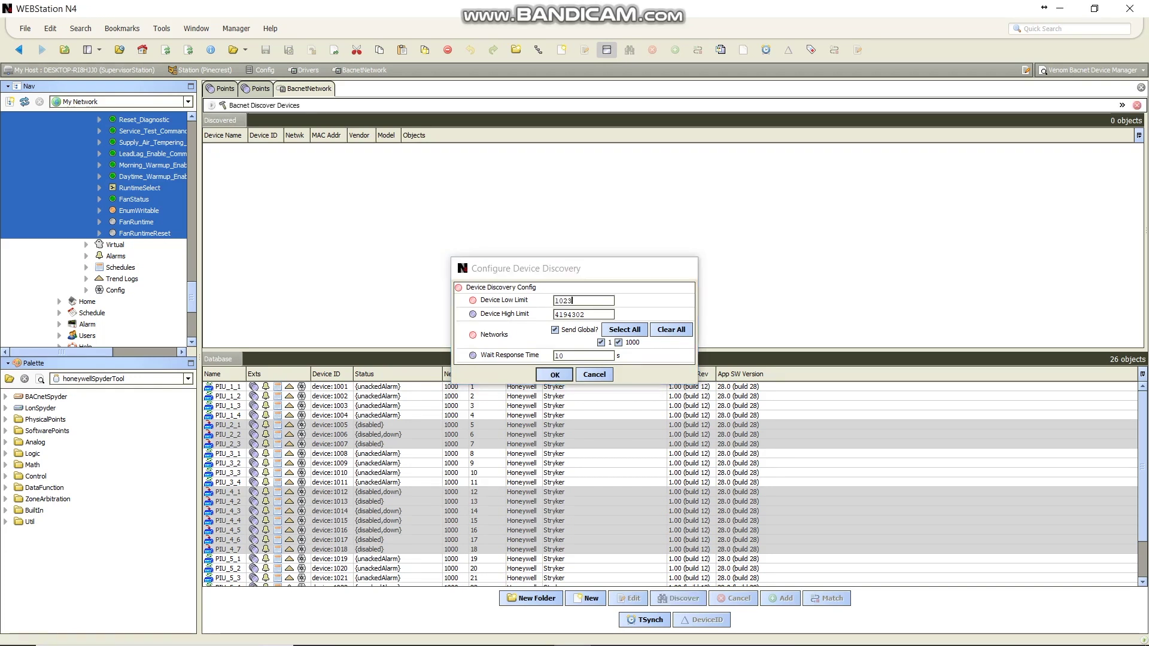
scroll(670, 483, "down", 2)
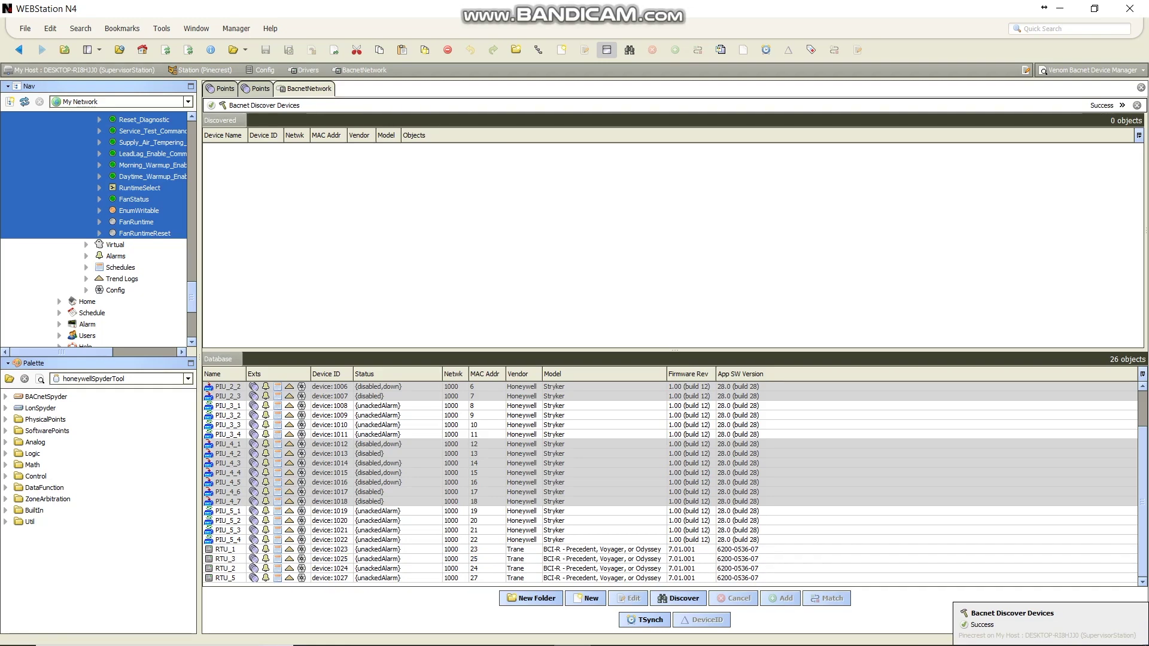
Return to RTU_3's points and check the facets of Discharge Air Temperature Setpoint Active without changing them.
key("alt+Left")
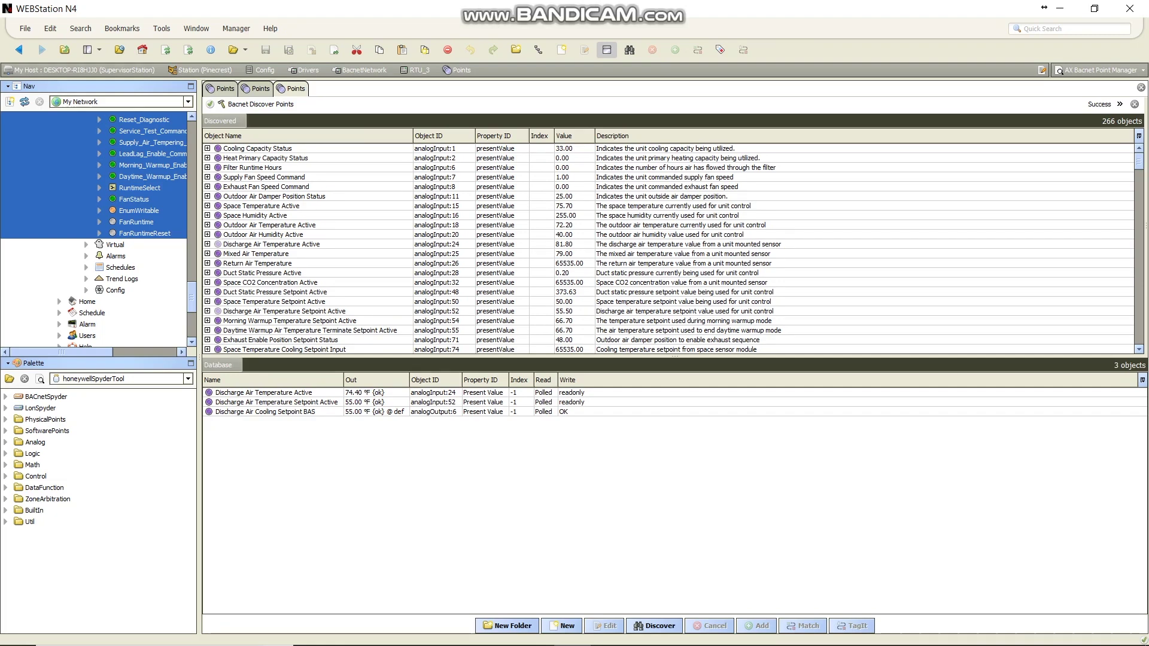
double_click(277, 402)
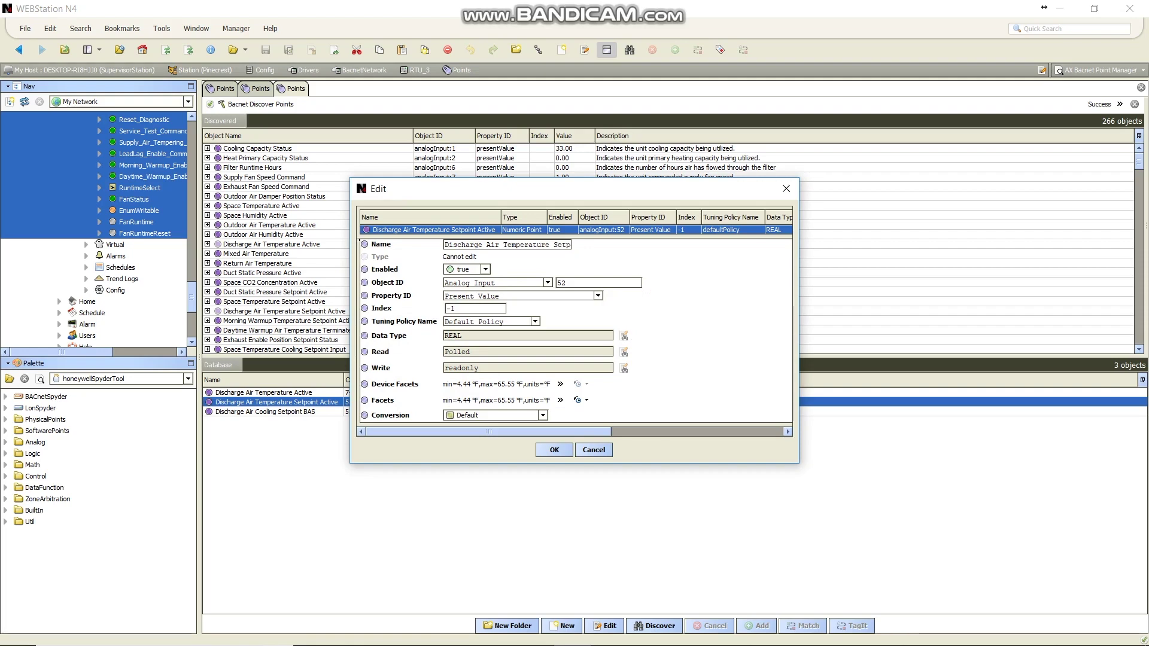
key("Escape")
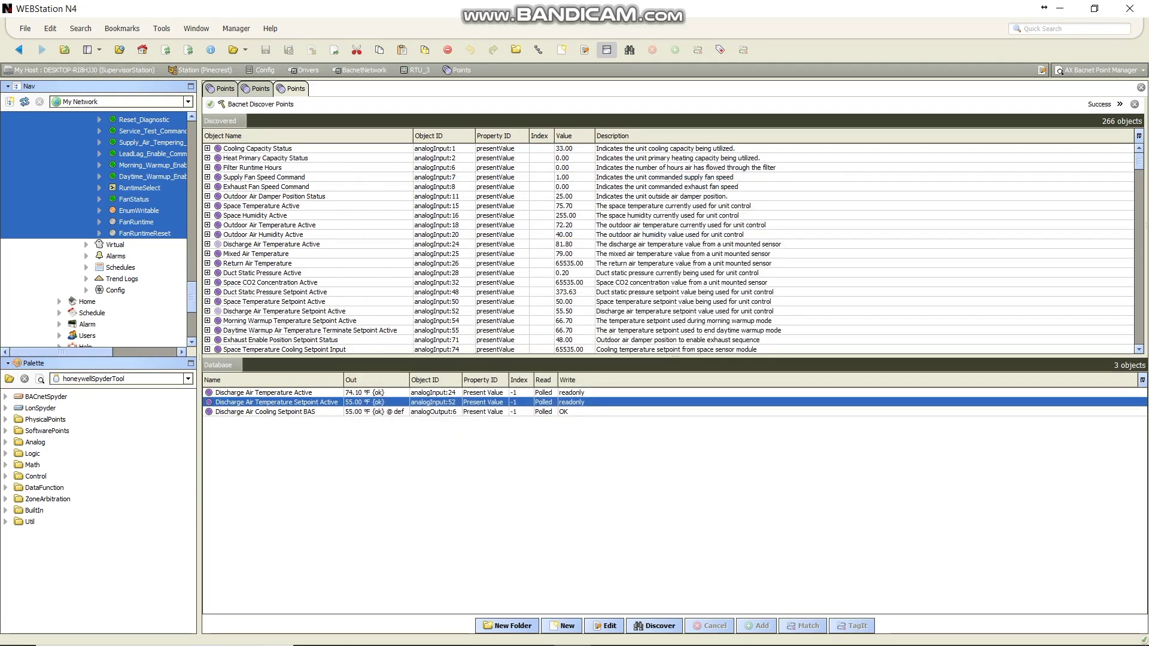
Delete all three discharge air points from RTU_3's database and rediscover the device's BACnet points.
left_click(265, 411, "ctrl")
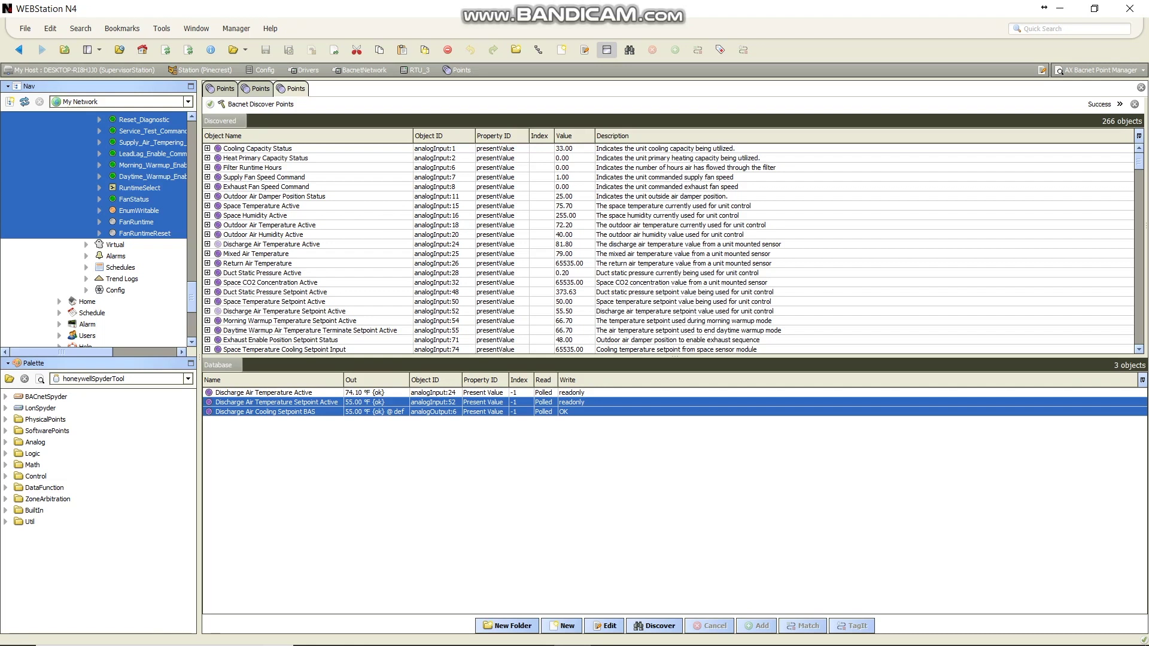
left_click(385, 394, "ctrl")
right_click(385, 394)
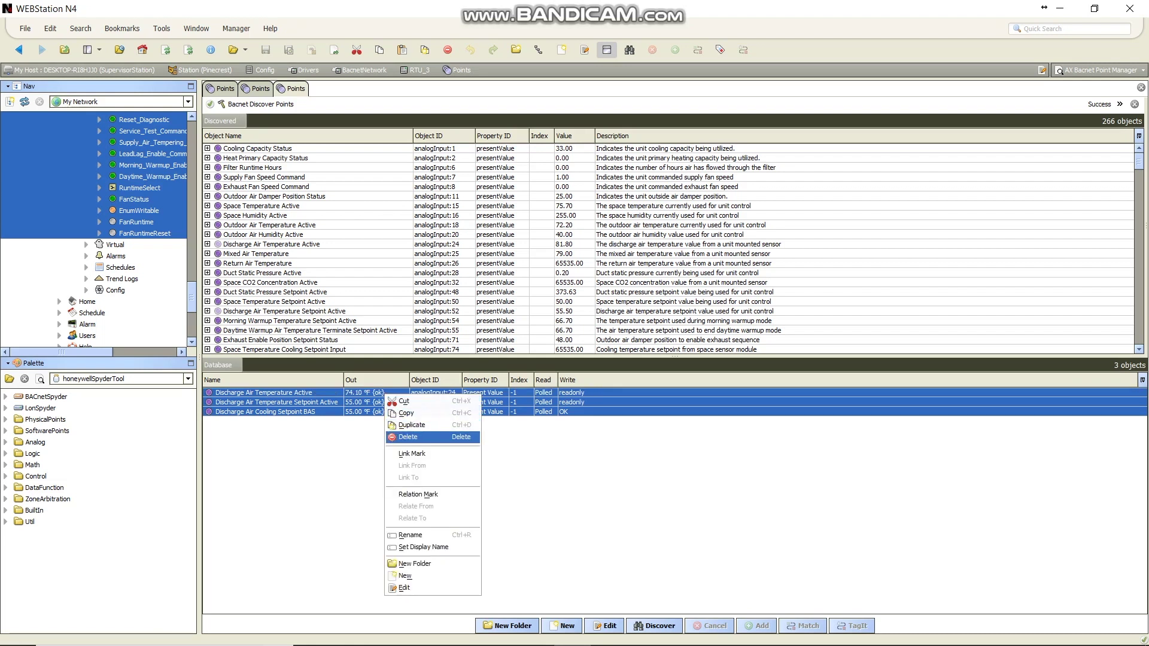
left_click(410, 437)
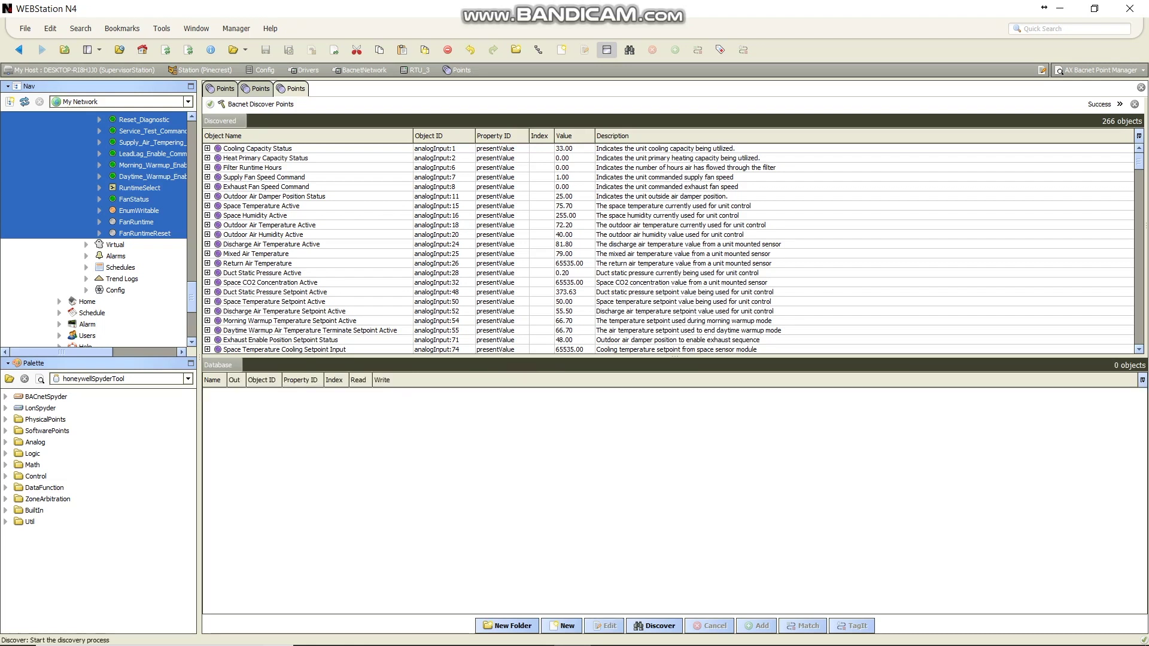
left_click(655, 626)
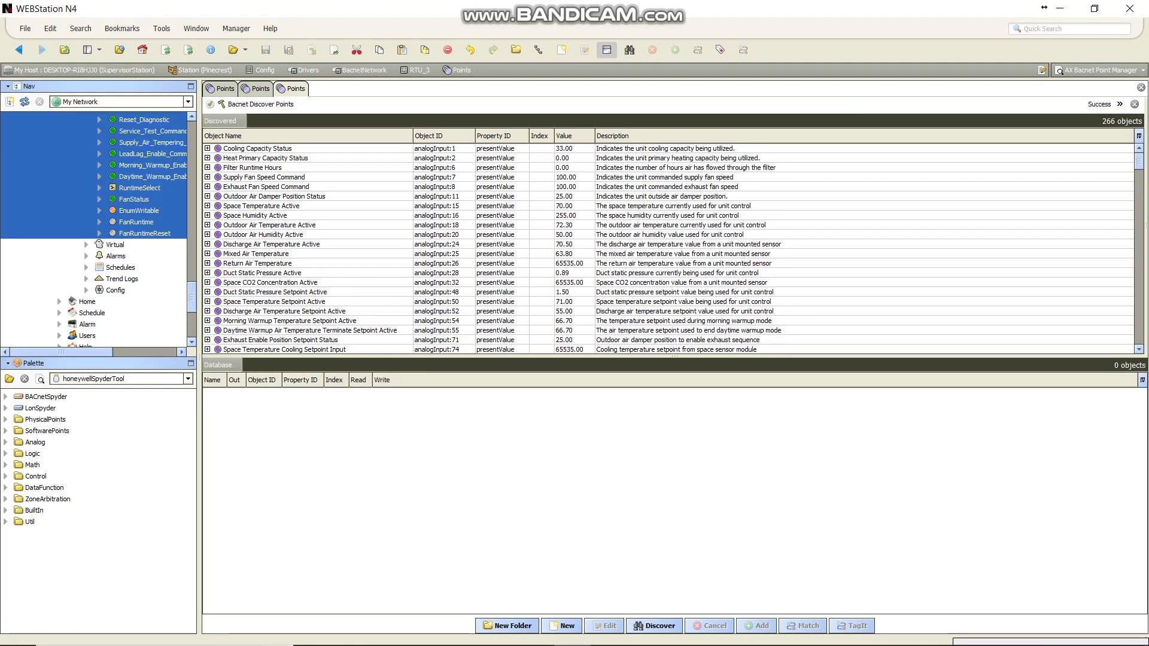
Add the discovered Discharge Air Temperature Active point to RTU_3's database, plus Discharge Air Cooling Setpoint BAS with Enabled set to true.
double_click(271, 244)
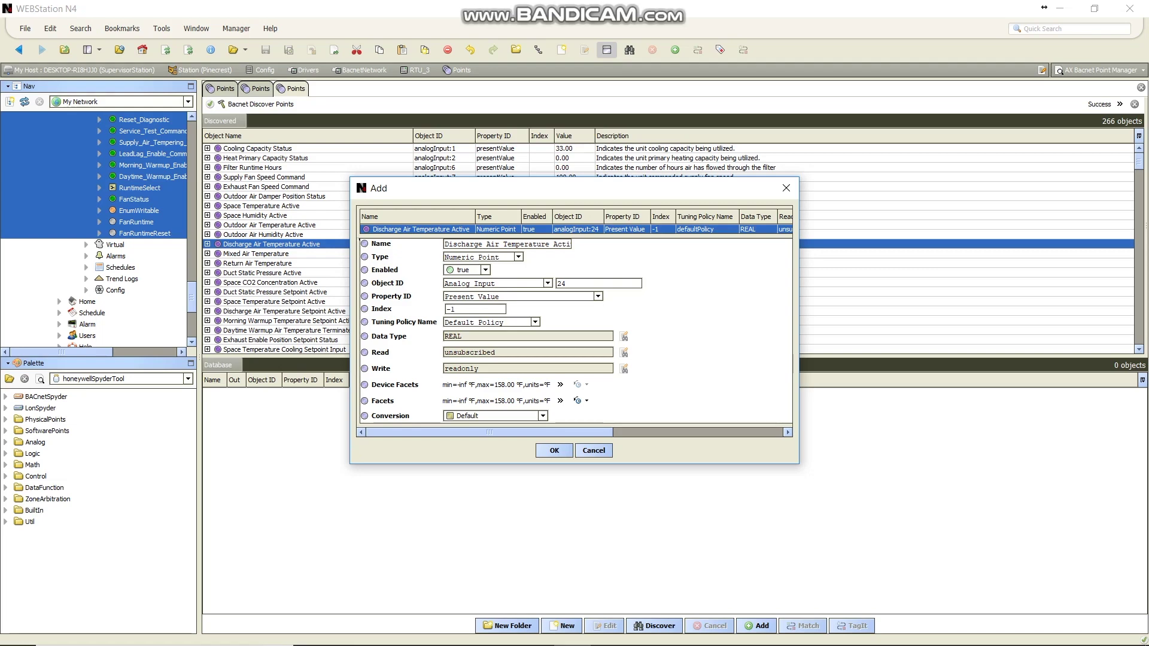
left_click(554, 450)
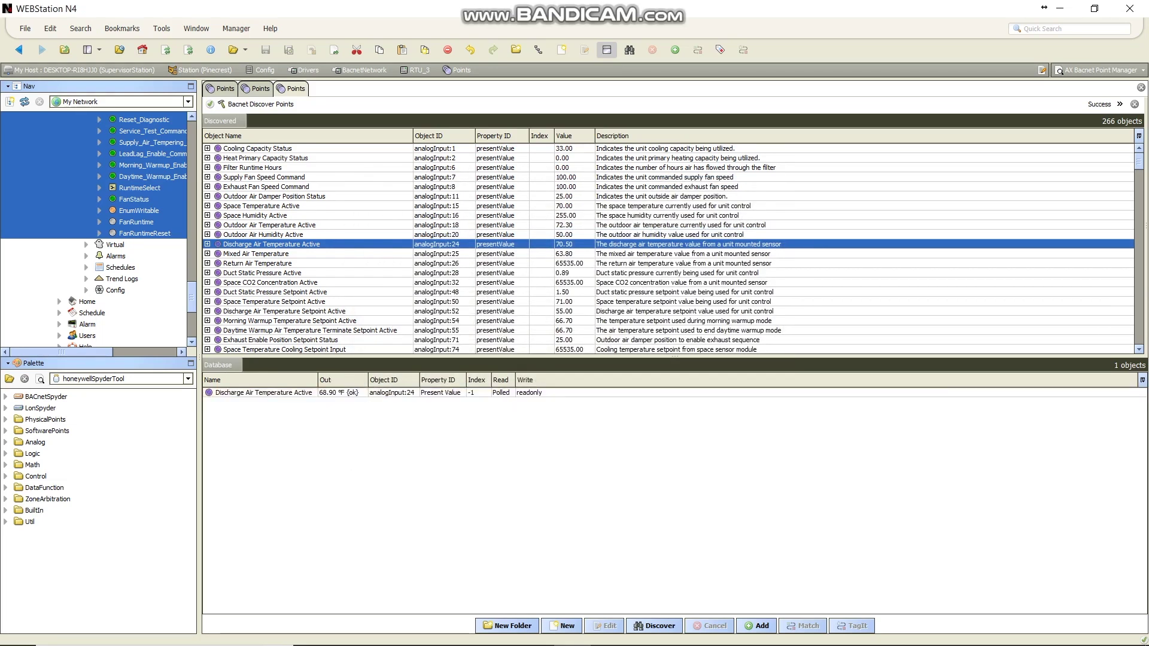
scroll(668, 249, "down", 6)
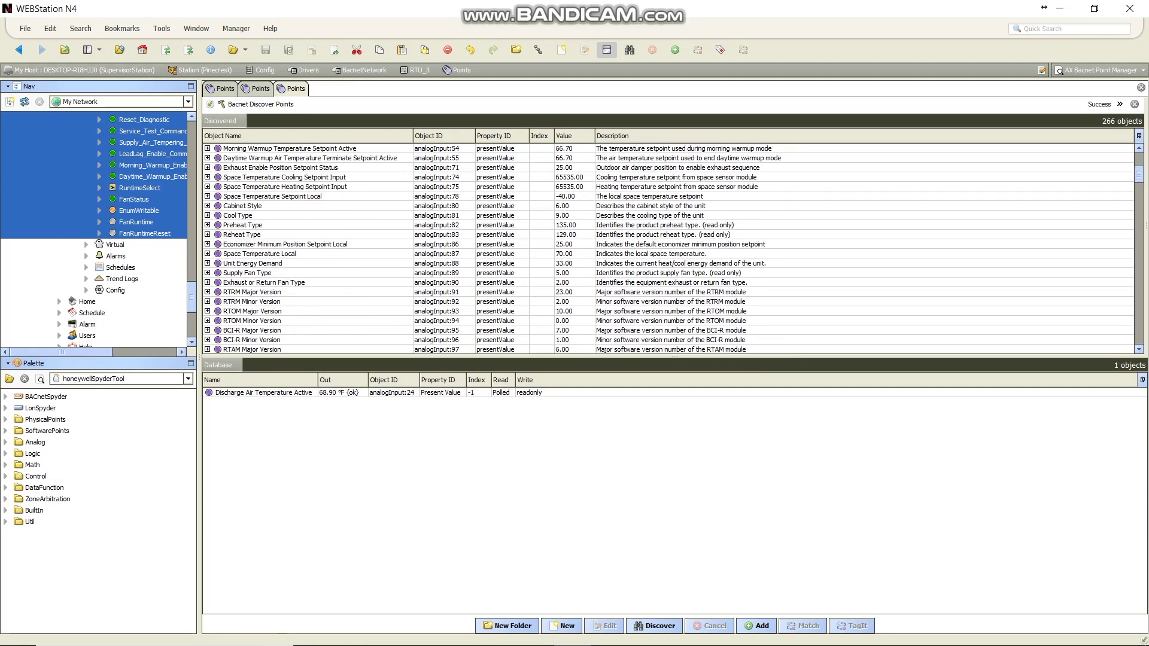
scroll(669, 248, "down", 7)
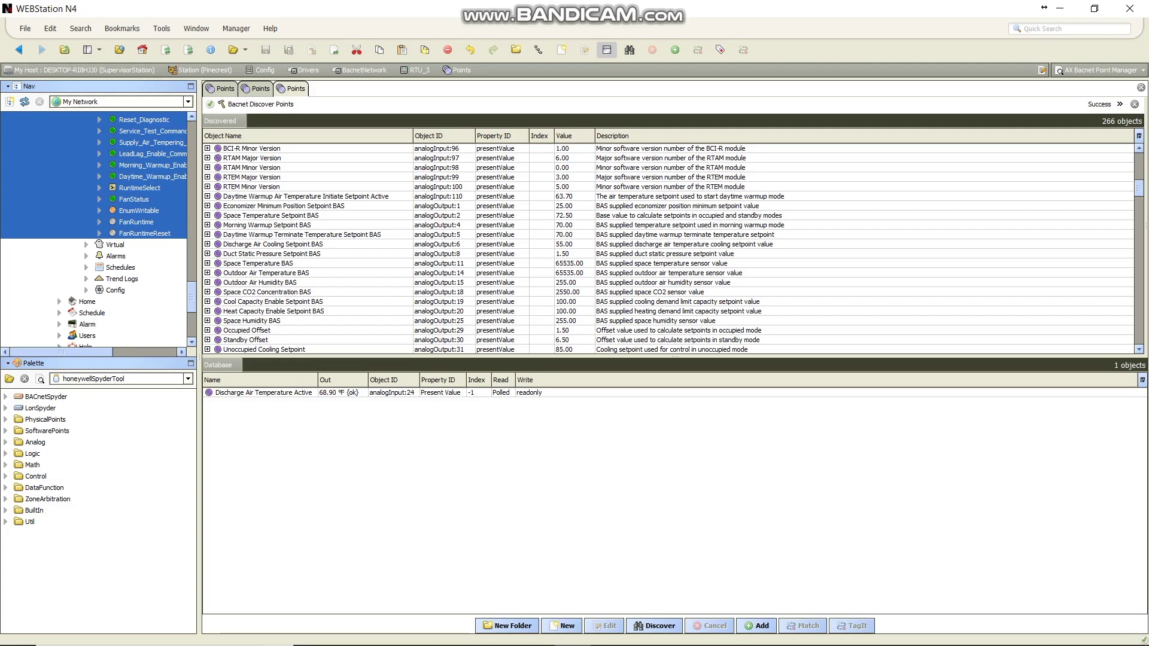
left_click(272, 244)
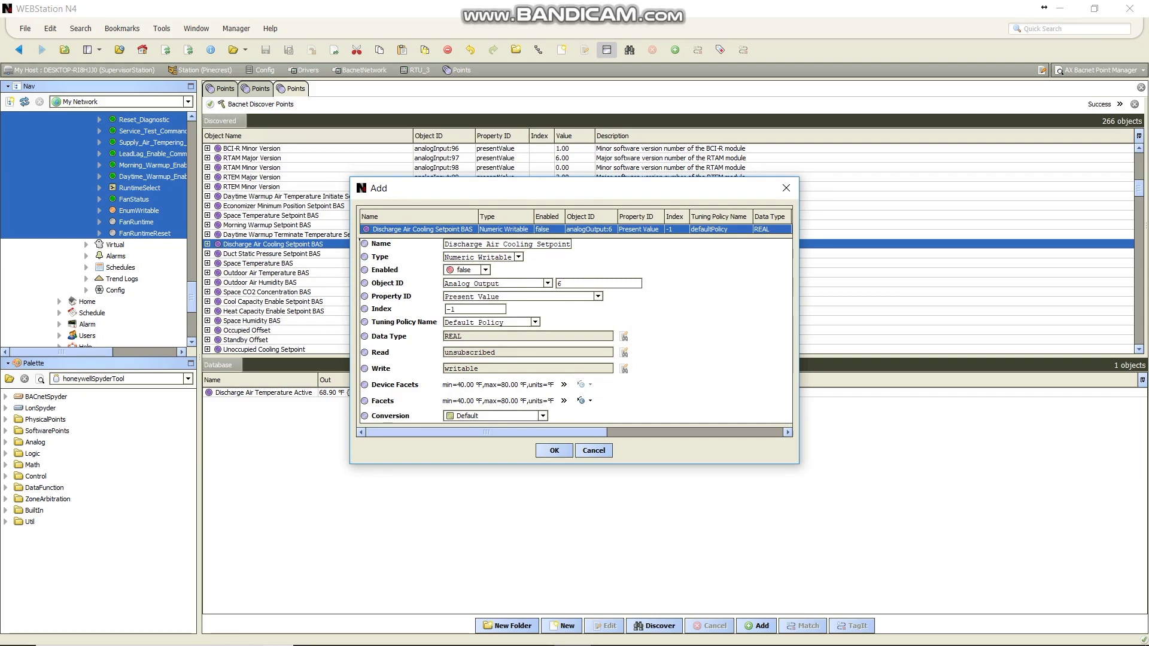
left_click(485, 270)
left_click(467, 295)
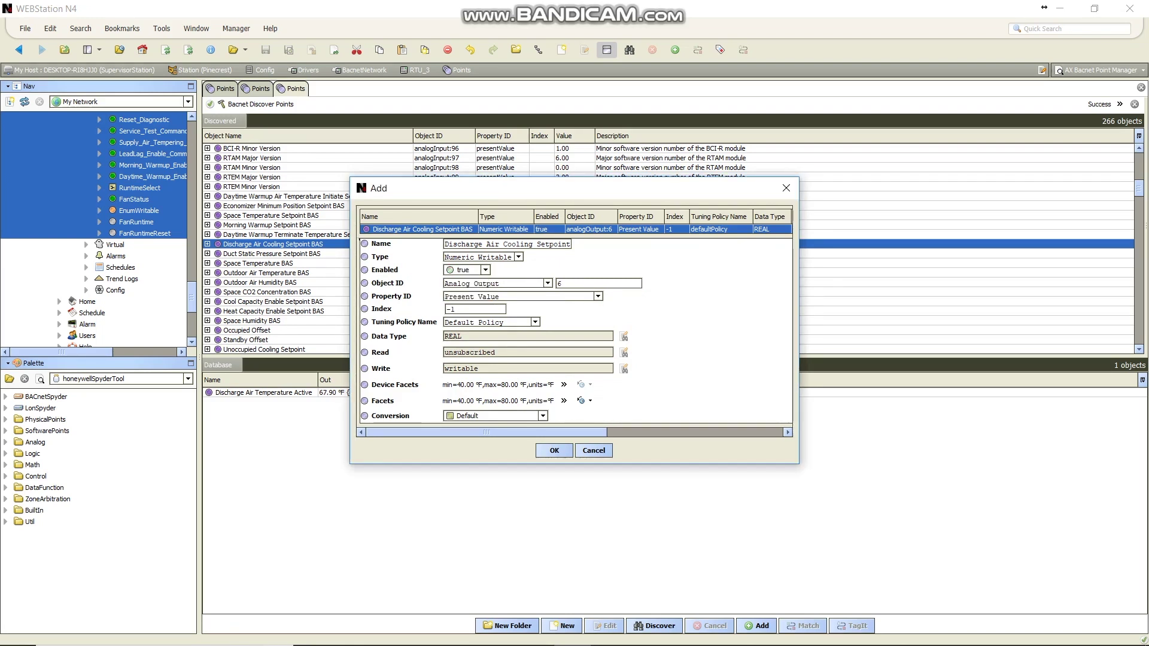
key("Return")
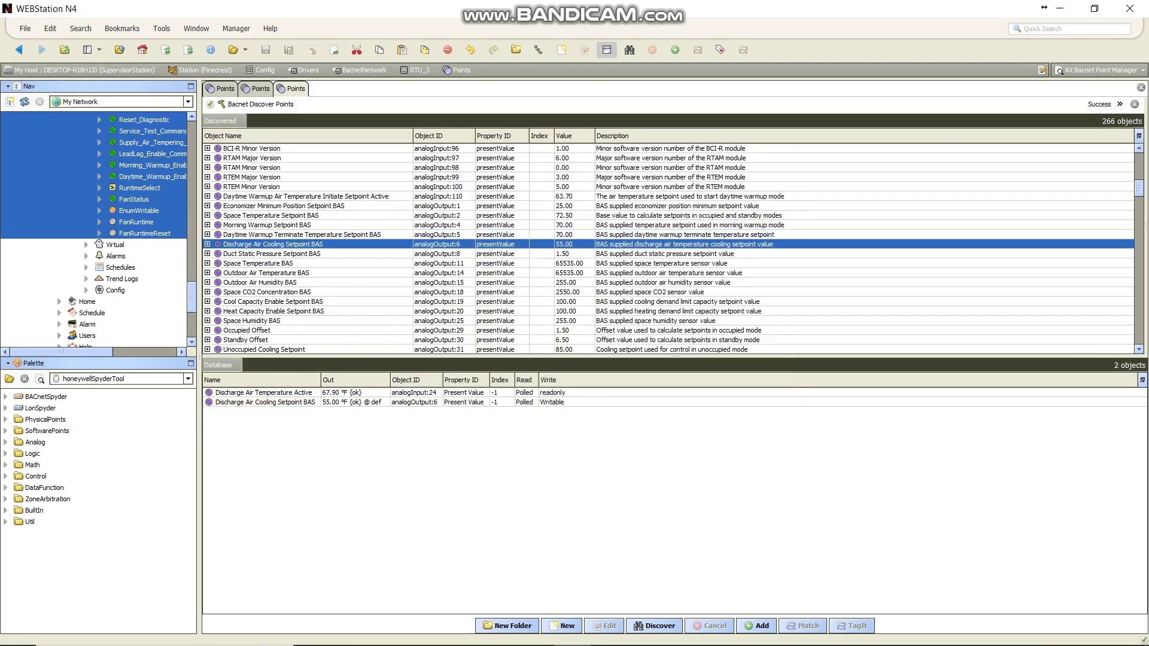
Add the discovered Discharge Air Temperature Setpoint Active point (analogInput:52) to RTU_3's database with its default settings.
scroll(669, 248, "up", 9)
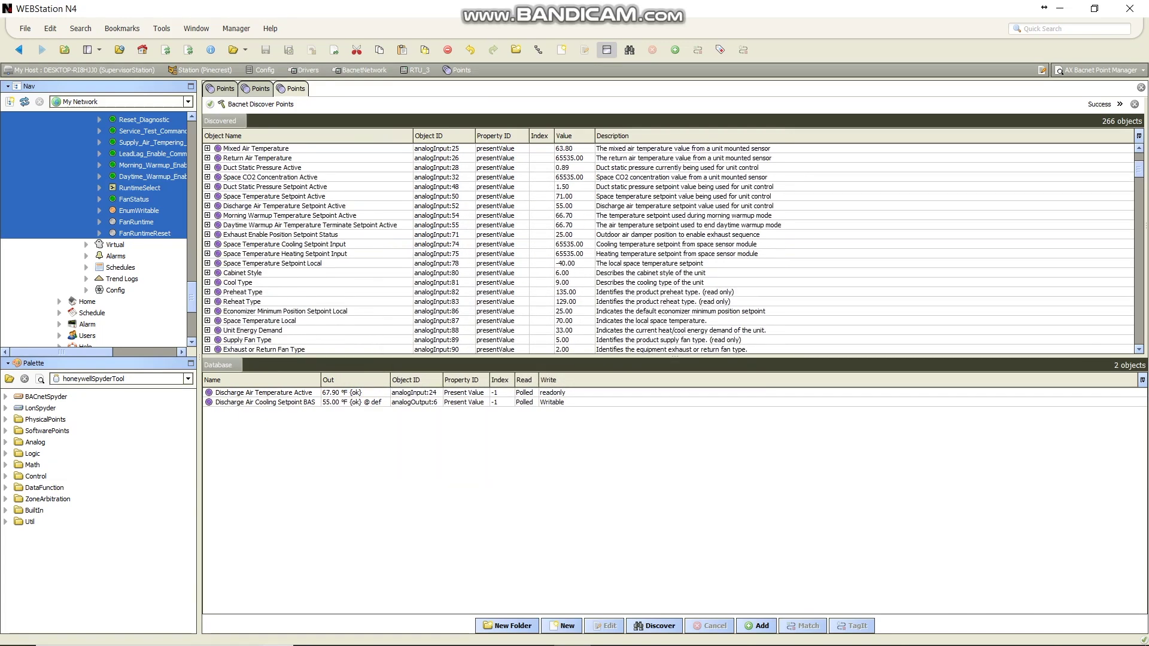
double_click(284, 206)
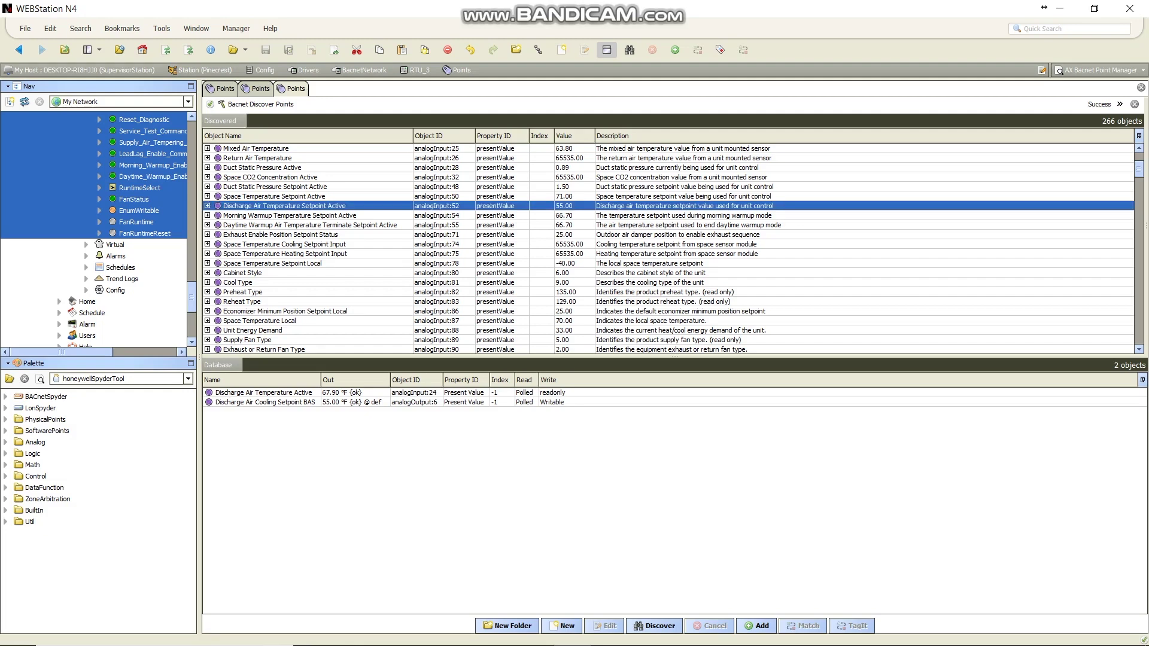
key("Return")
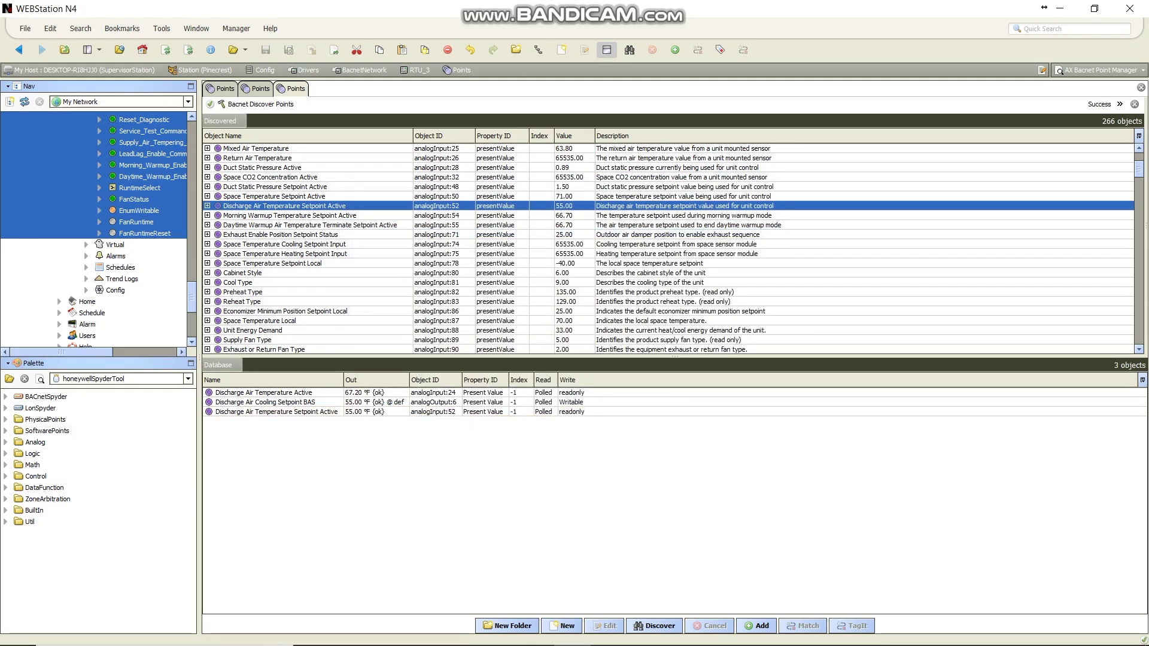
Issue a Set command to the Discharge Air Cooling Setpoint BAS point in RTU_3's database.
right_click(381, 402)
mouse_move(489, 303)
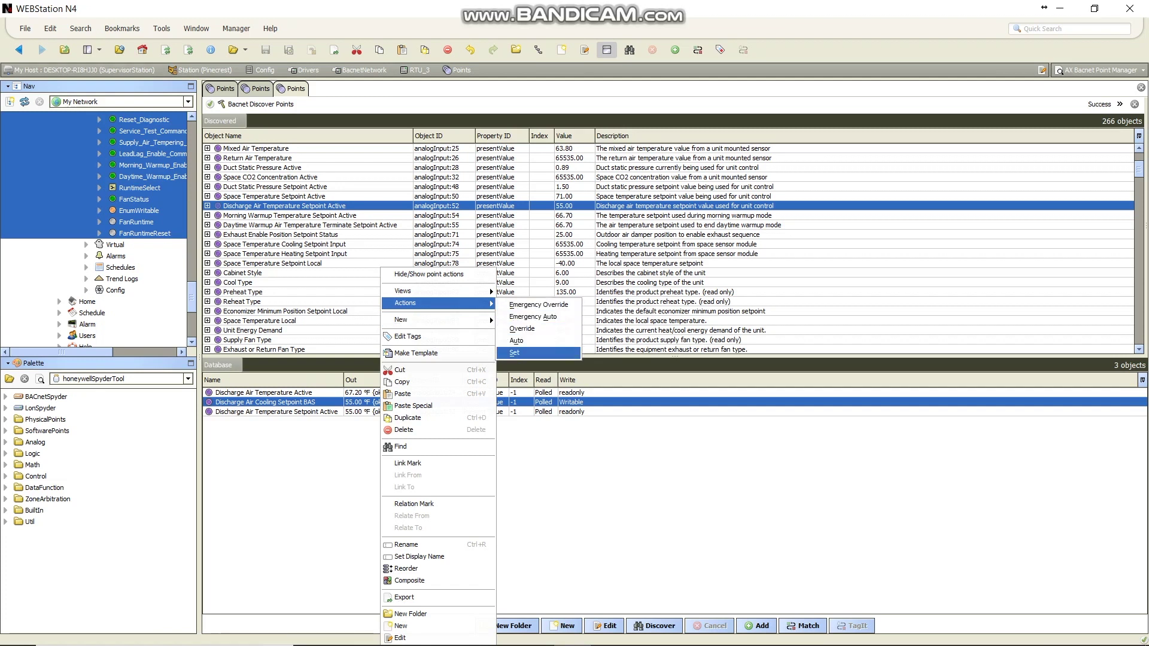
left_click(515, 353)
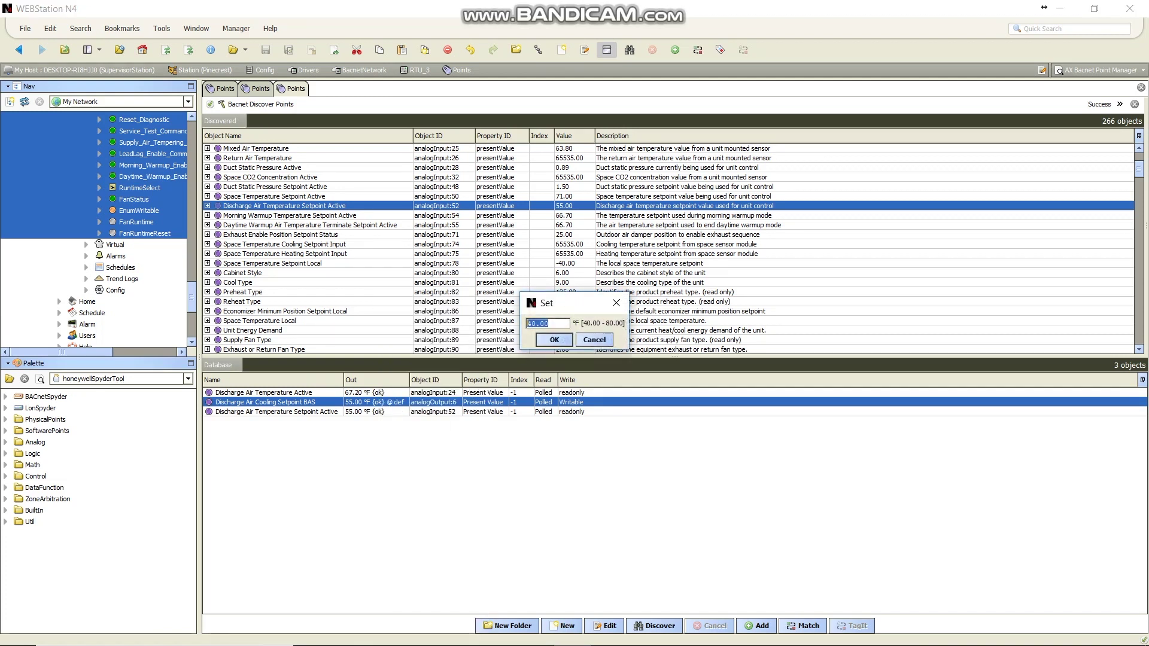
key("Return")
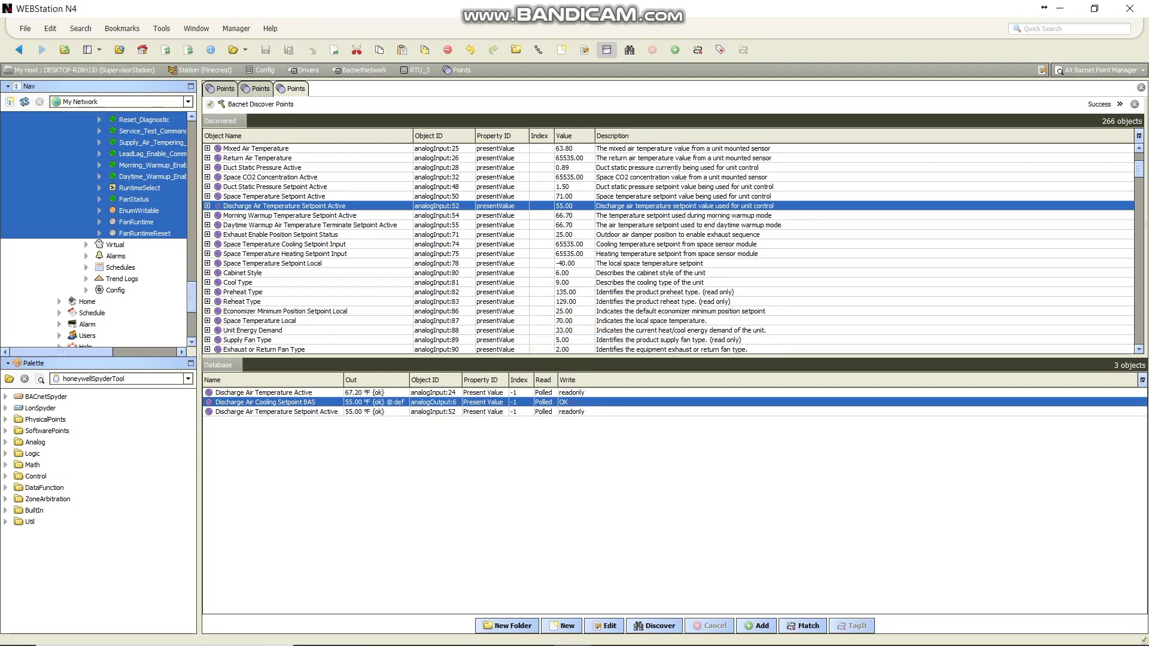